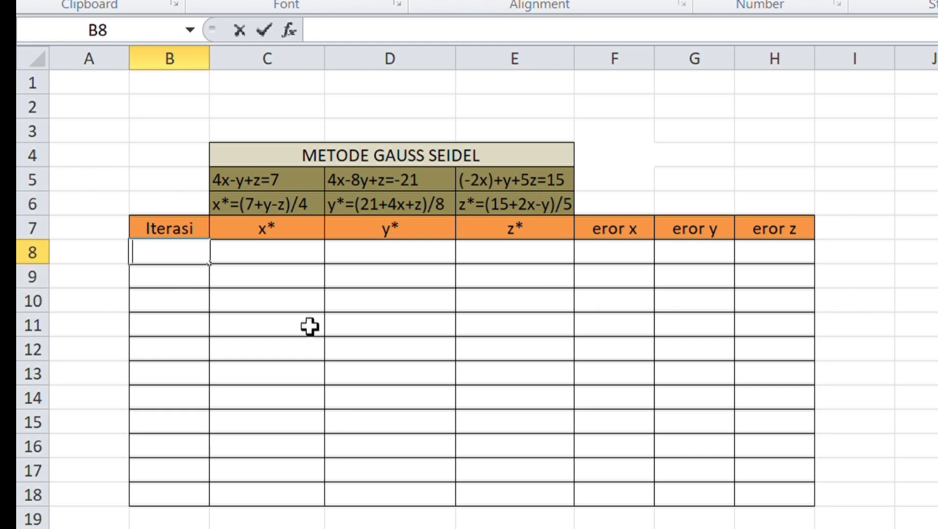
- Enter iteration number 1 in B8 and starting values of 1 for y* in D8 and z* in E8
text(1)
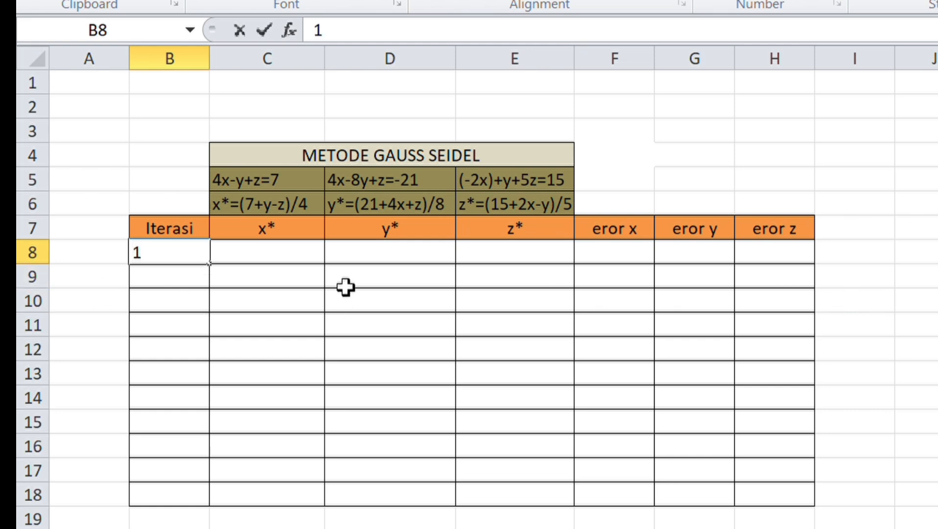
click(376, 254)
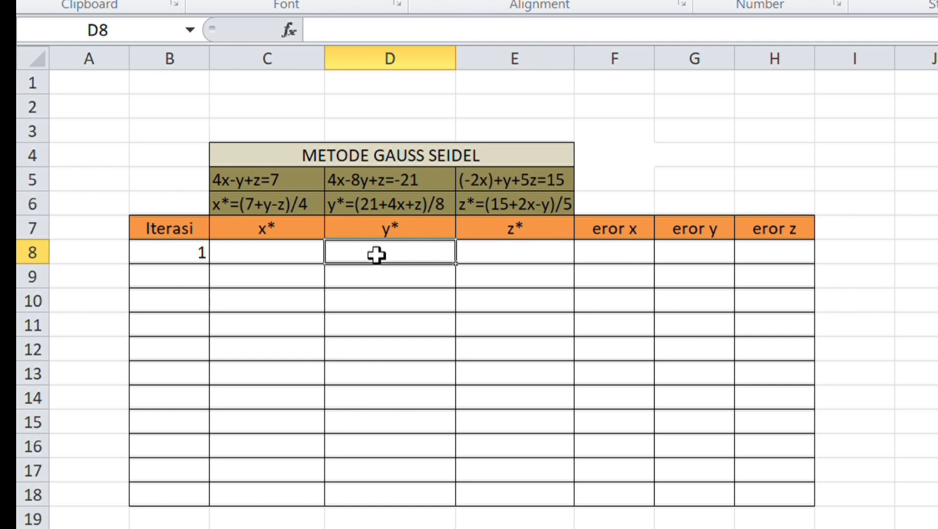
text(1)
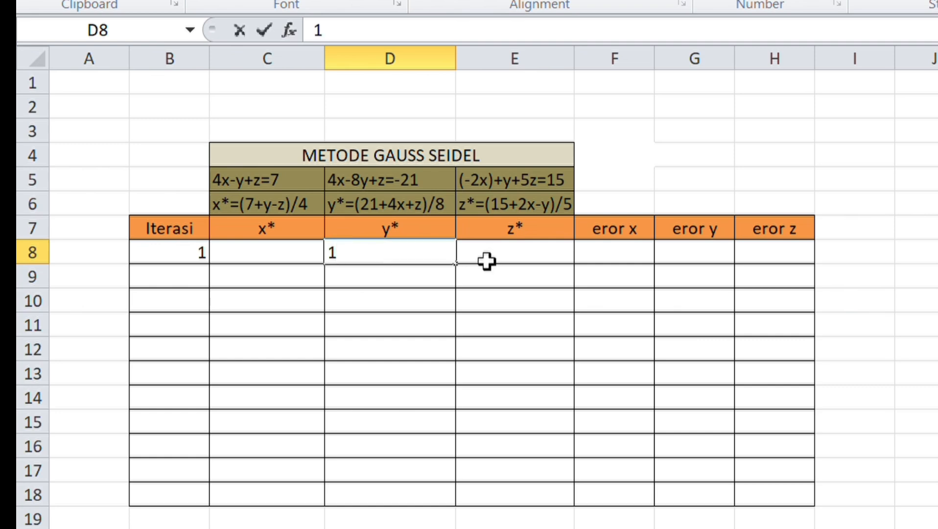
click(501, 262)
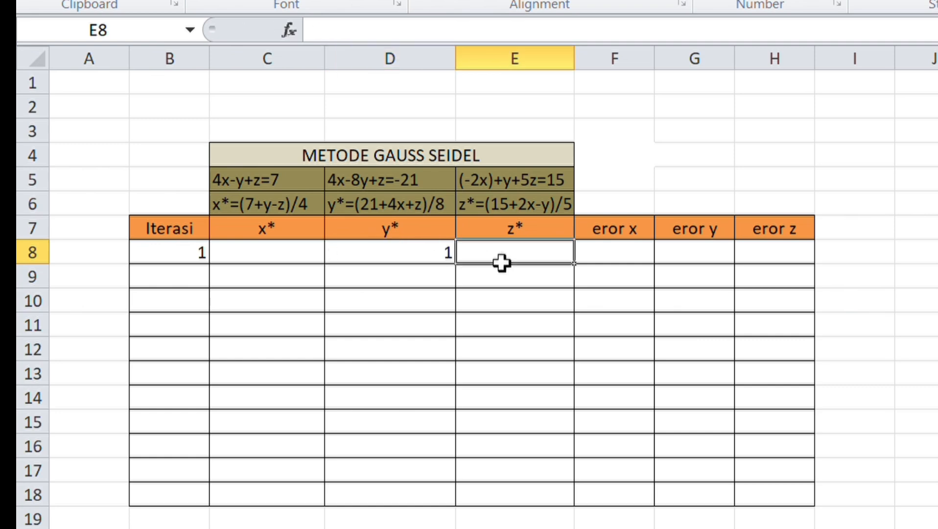
text(1)
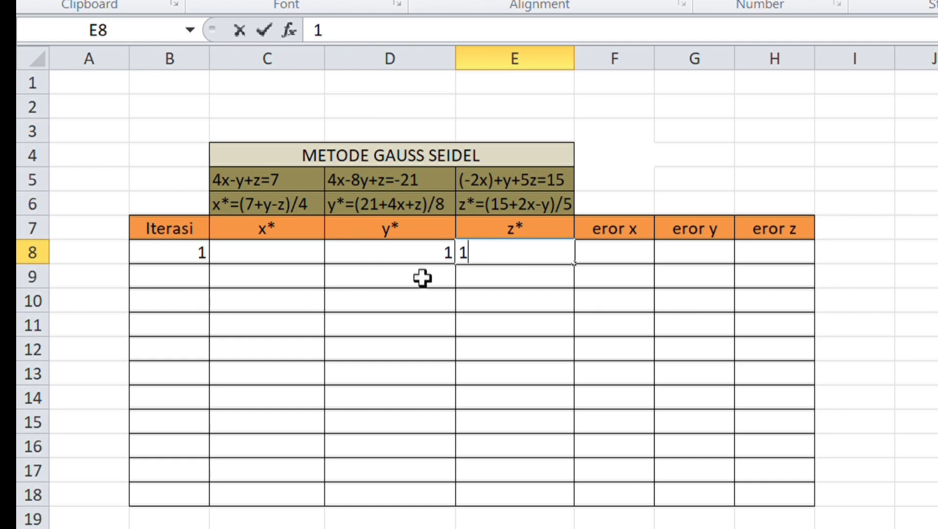
- Enter the first x* formula =(7+D8-E8)/4 in cell C8
click(313, 262)
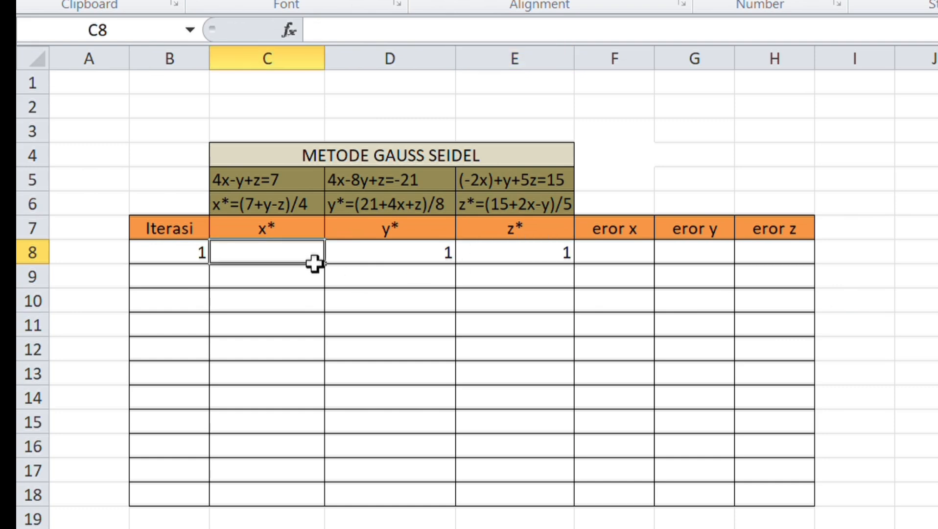
text(=)
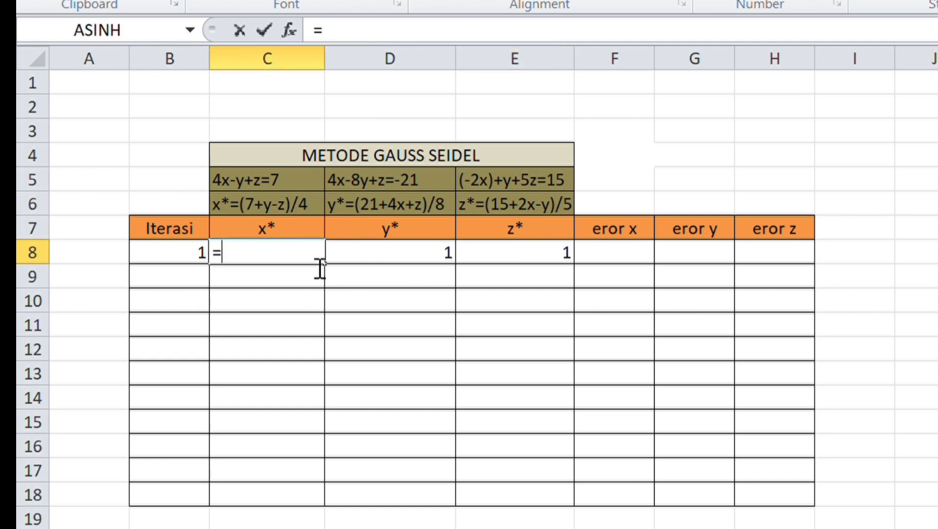
text((7+)
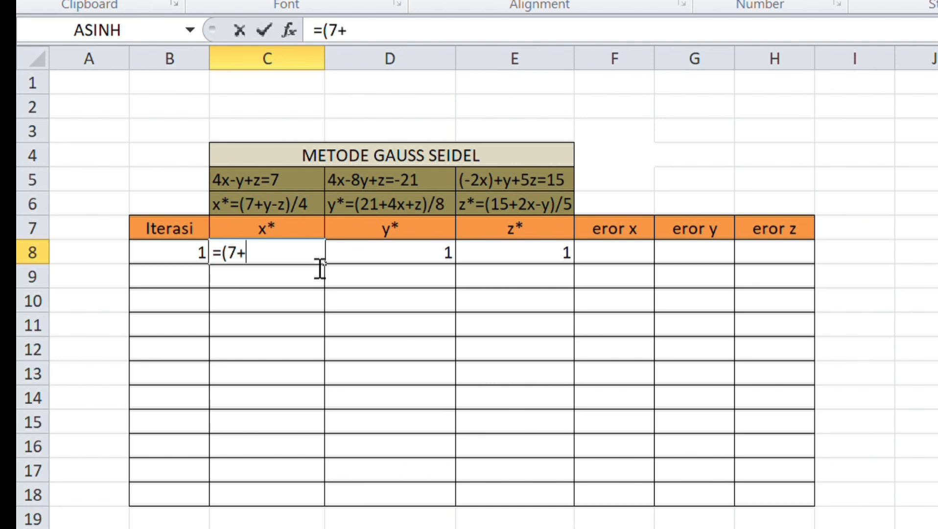
click(367, 262)
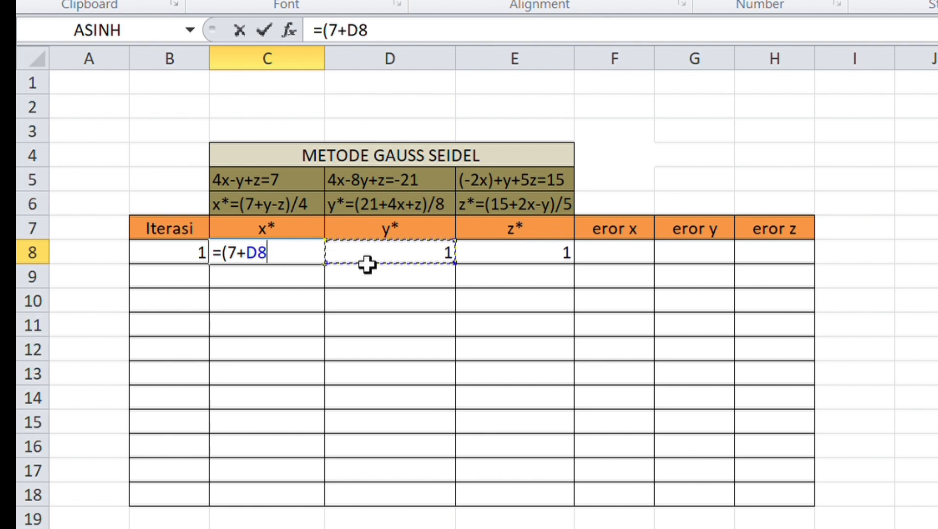
text(-)
click(520, 260)
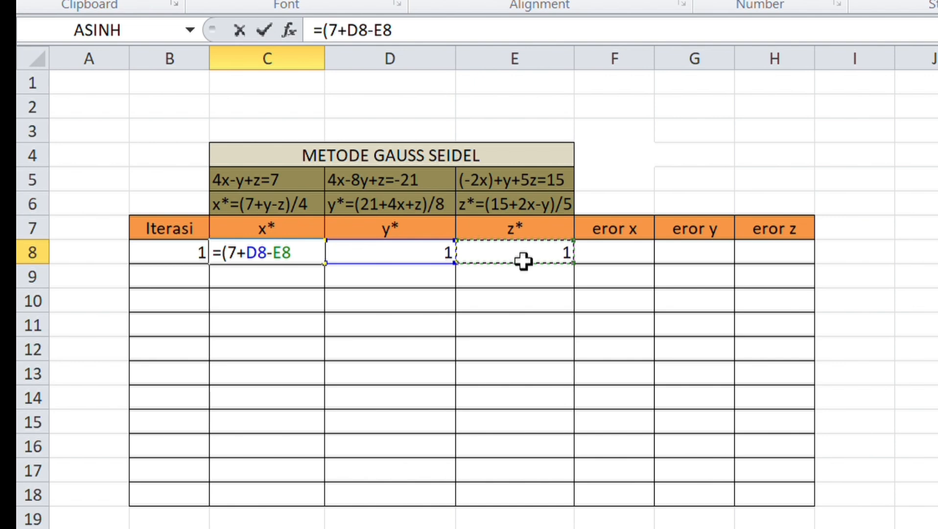
text())
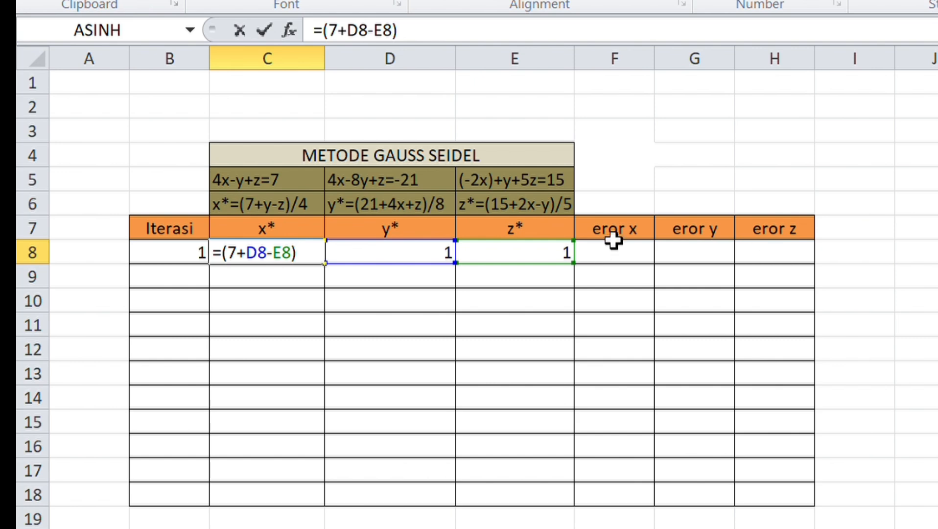
text(/4)
key(Return)
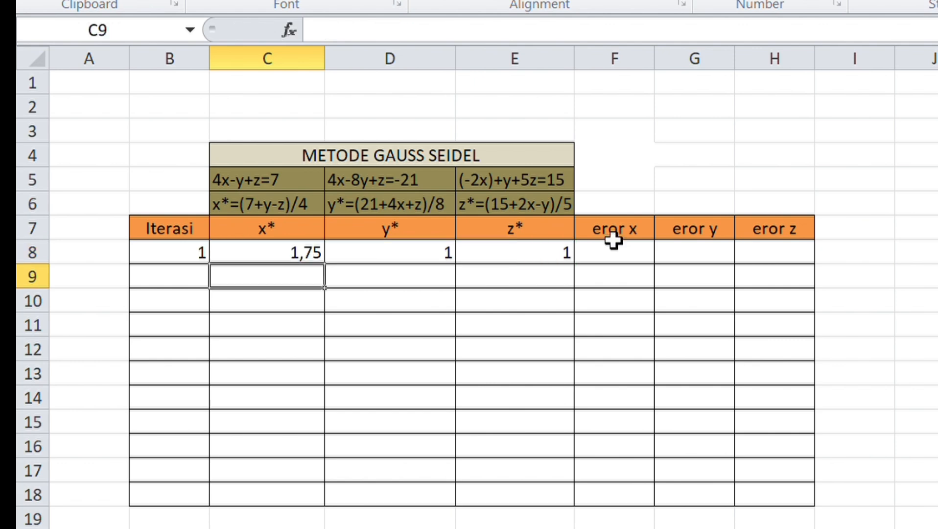
- Enter the y* formula =(21+4*C8+E8)/8 in cell D9
click(446, 278)
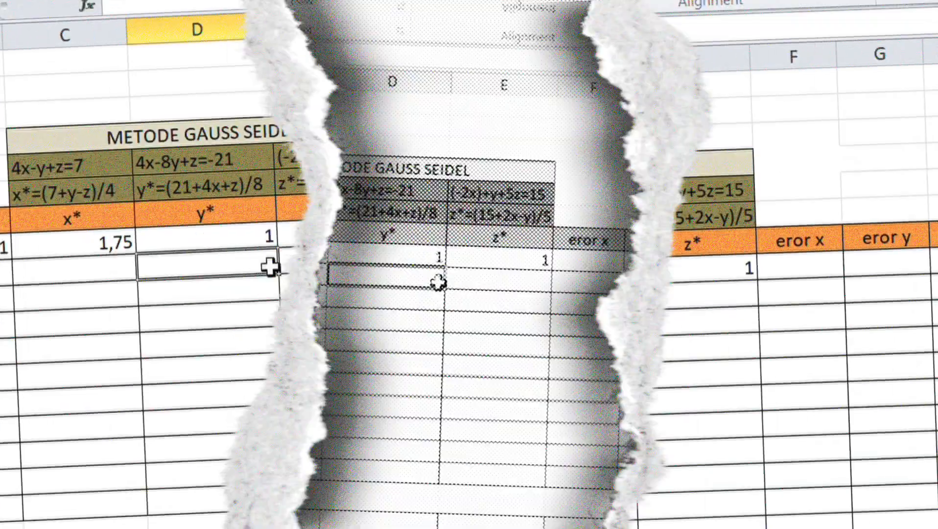
text(=)
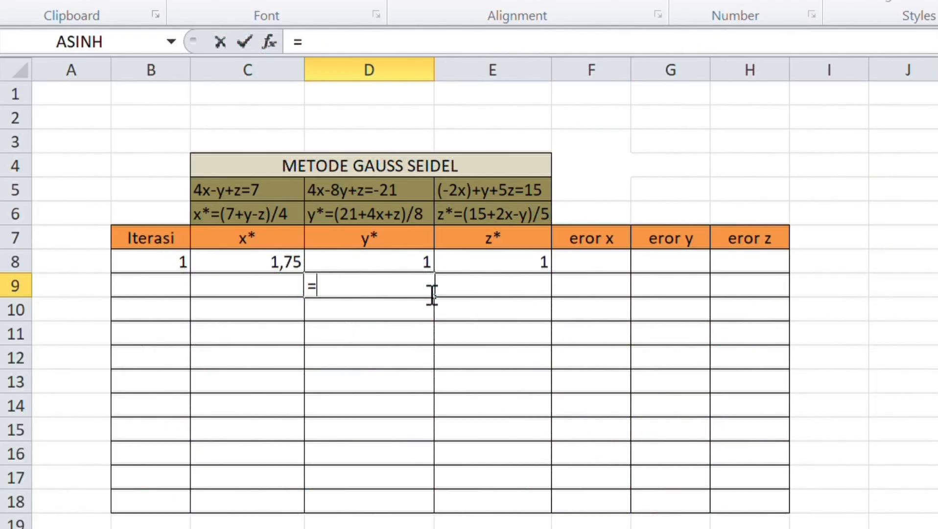
text((21)
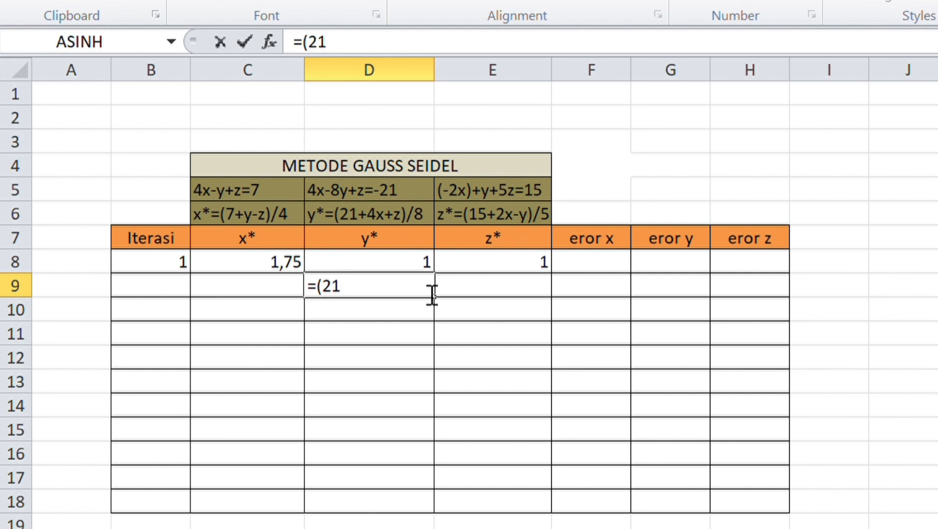
text(+4*)
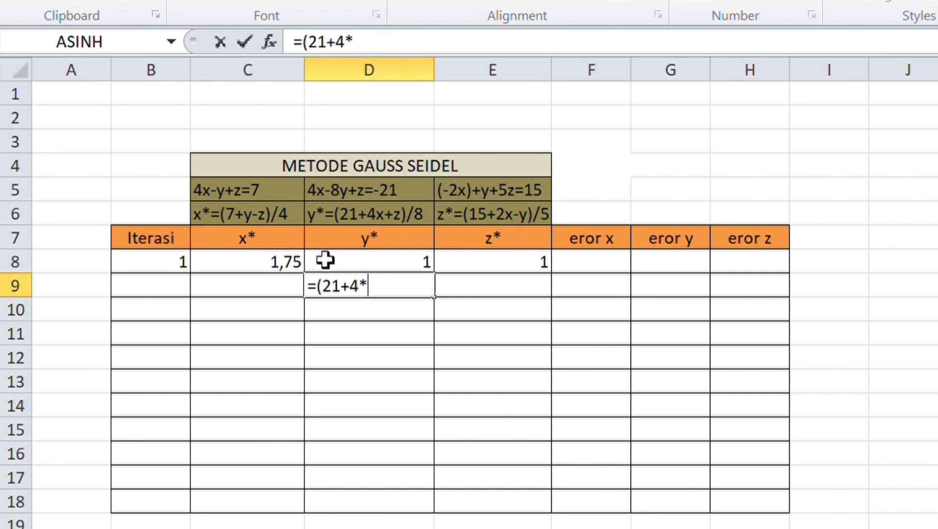
click(291, 267)
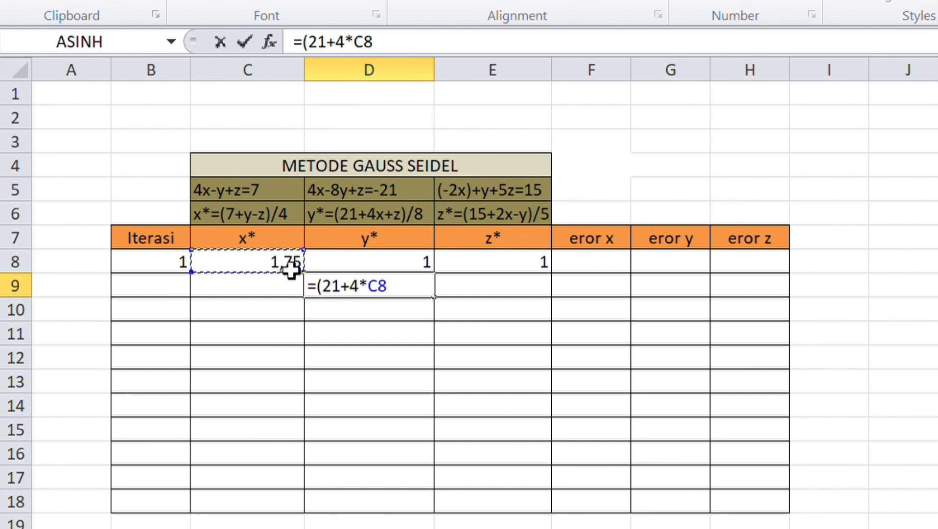
text(+)
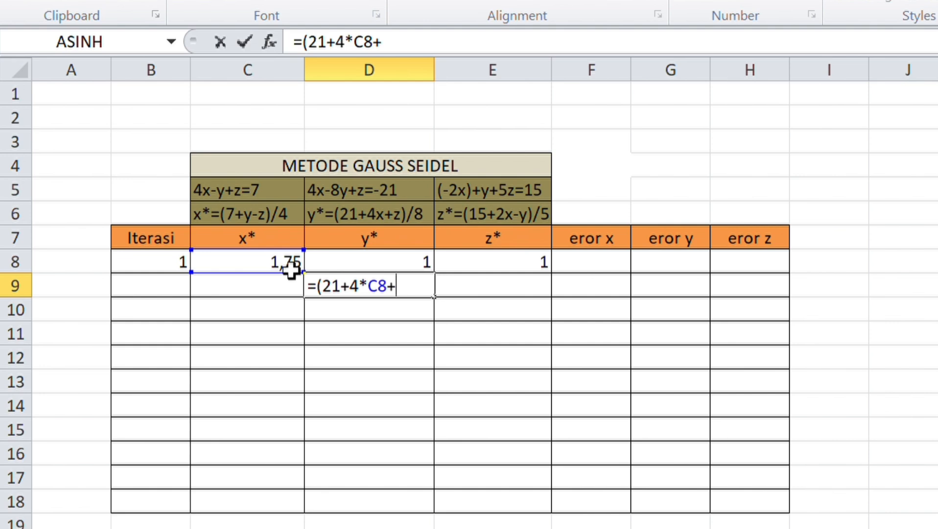
click(513, 272)
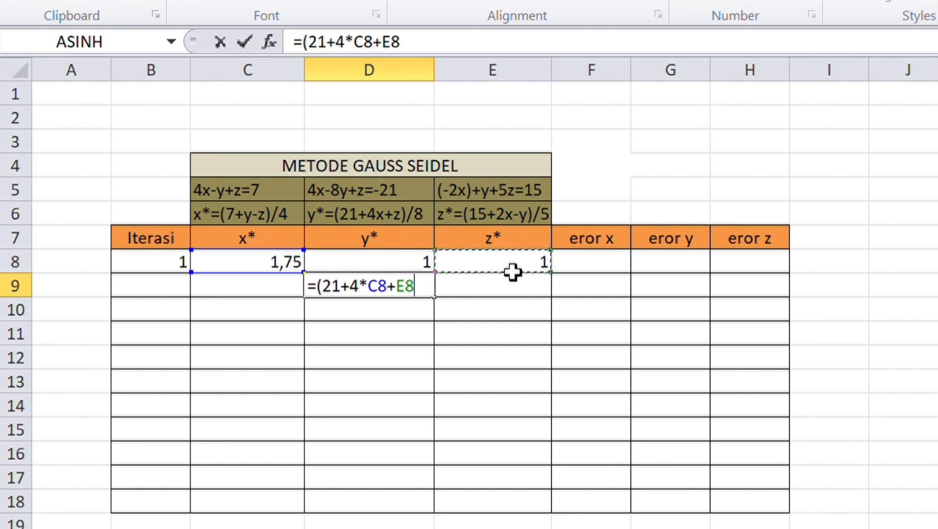
text()/8)
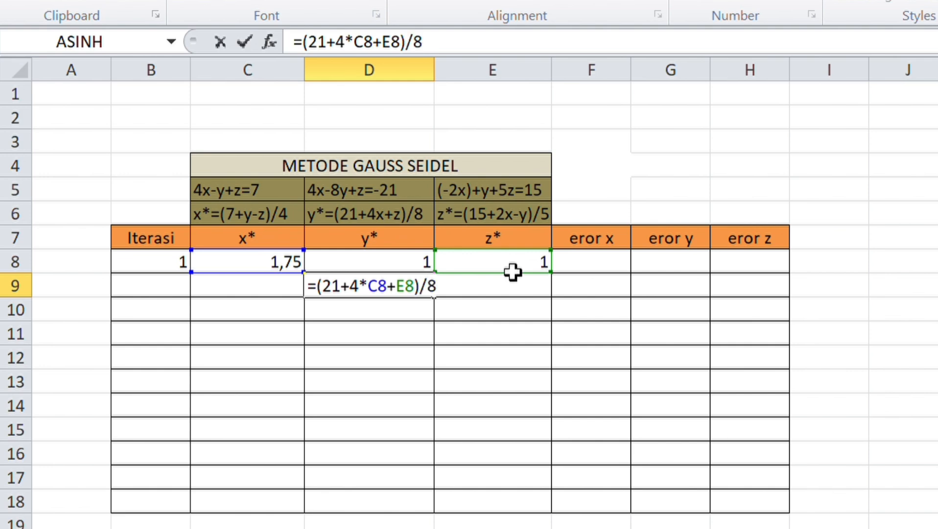
key(Return)
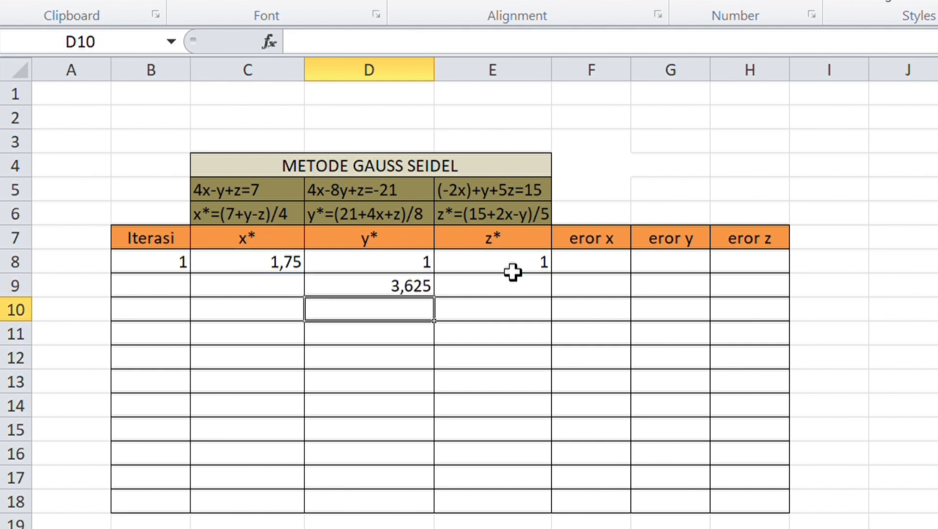
- Enter the z* formula =(15+2*C8-D9)/5 in cell E9
click(542, 294)
text(=)
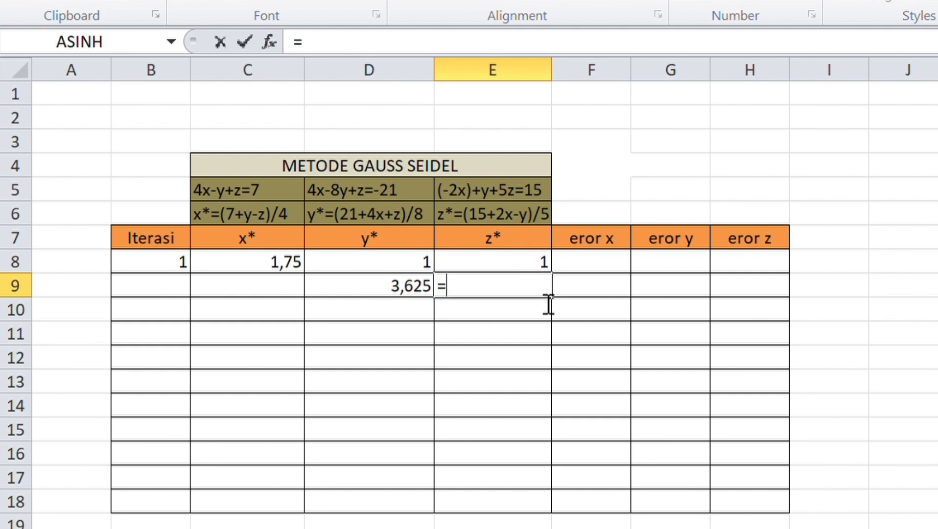
text((15)
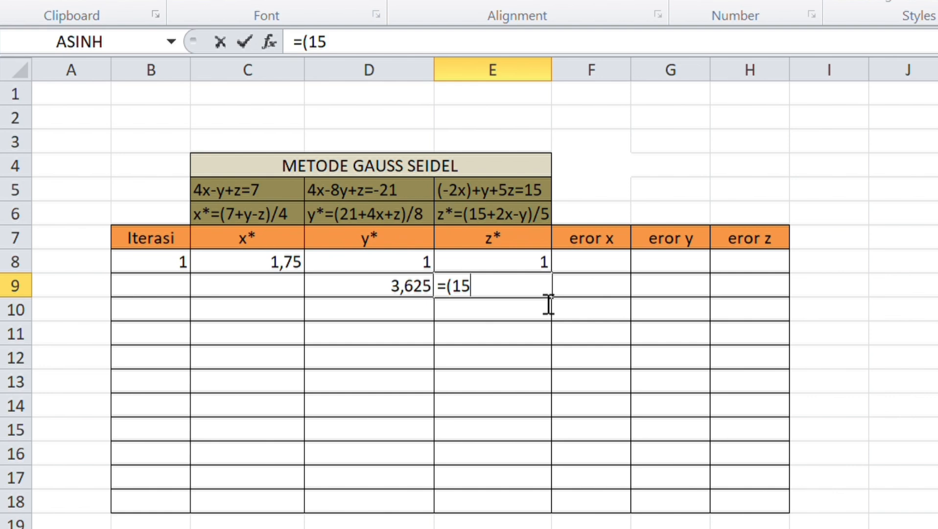
text(+2*)
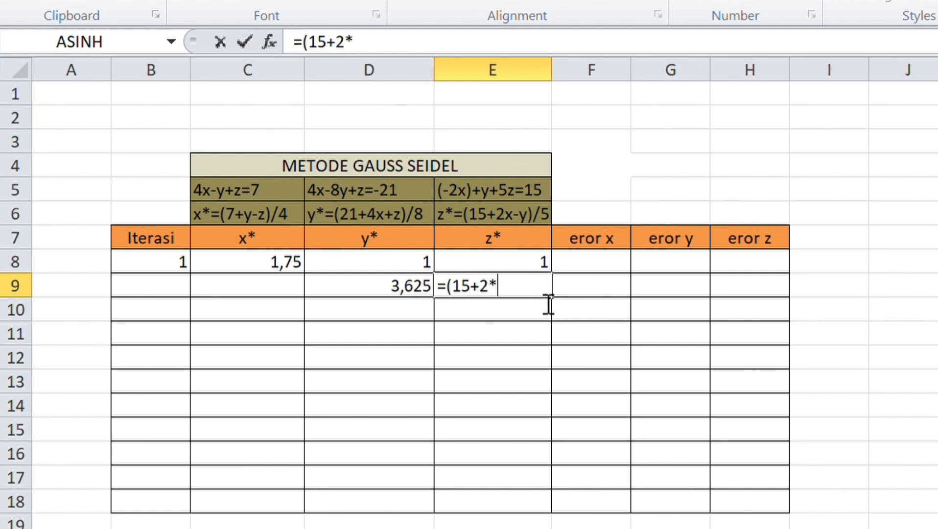
click(298, 264)
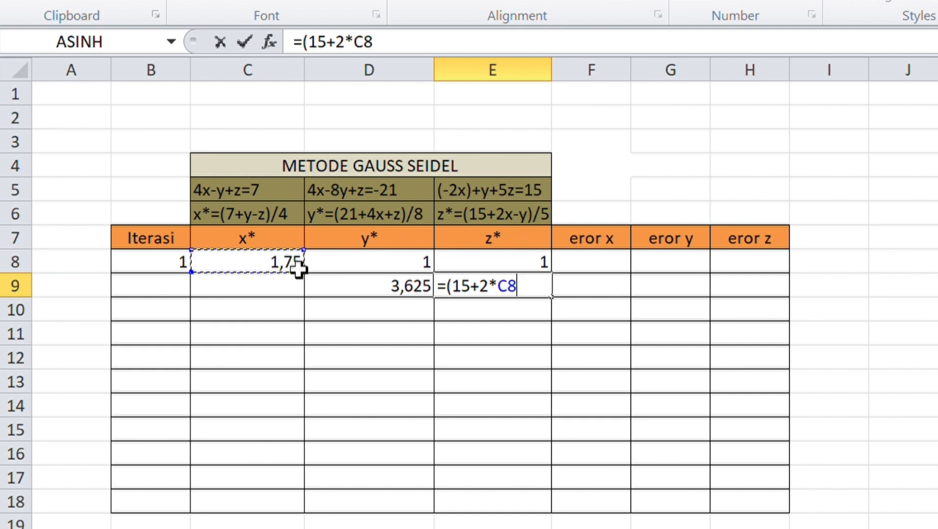
text(-)
click(417, 293)
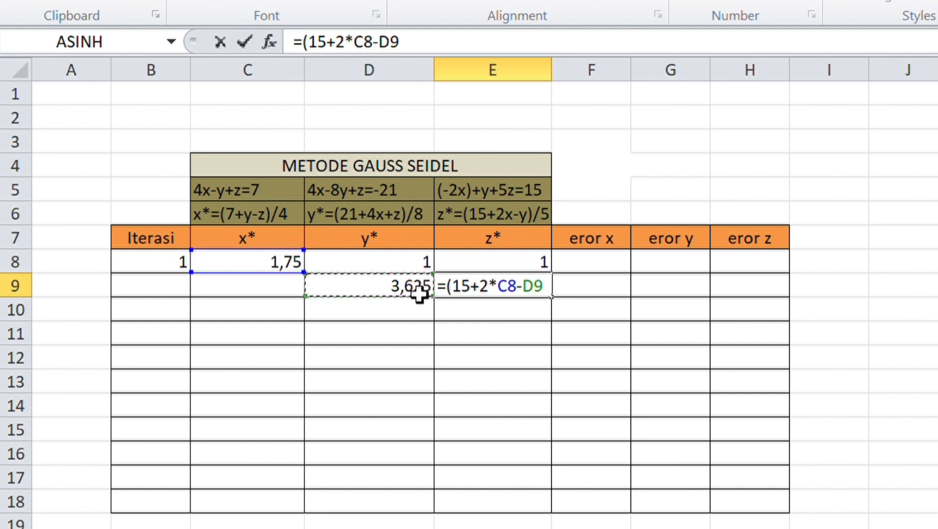
text()/5)
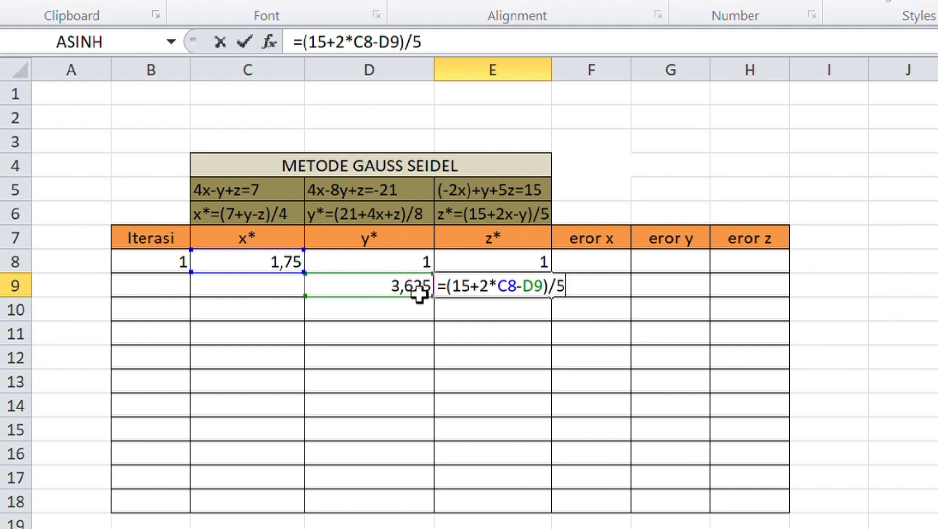
key(Return)
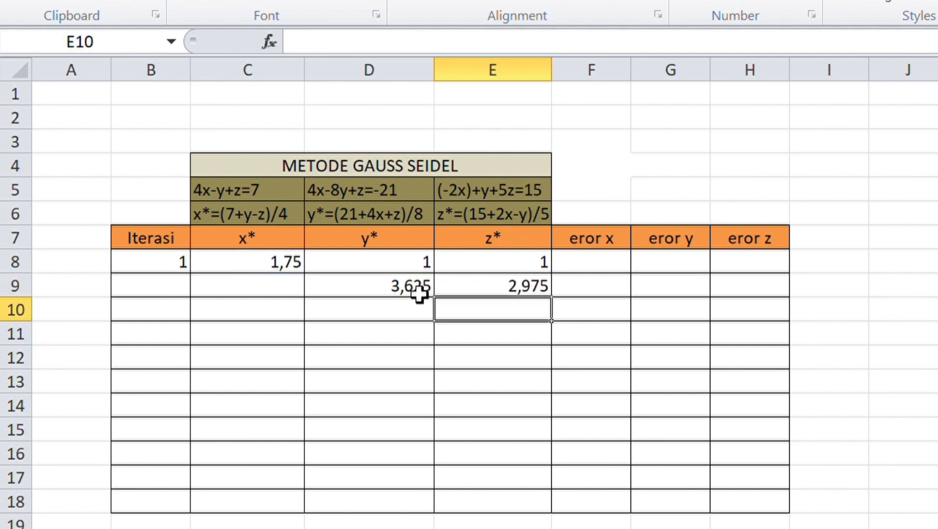
- Enter the second-row x* formula =(7+D9-E9)/4 in cell C9
click(251, 295)
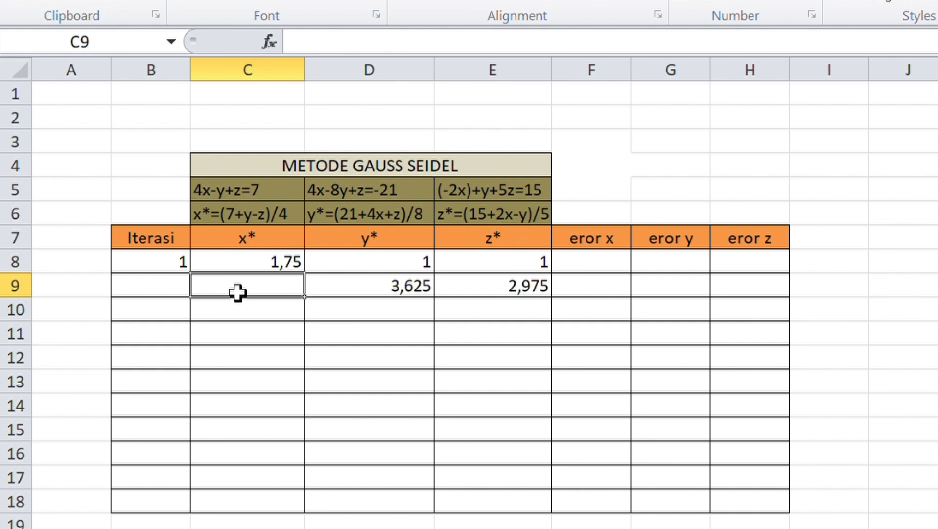
text(=)
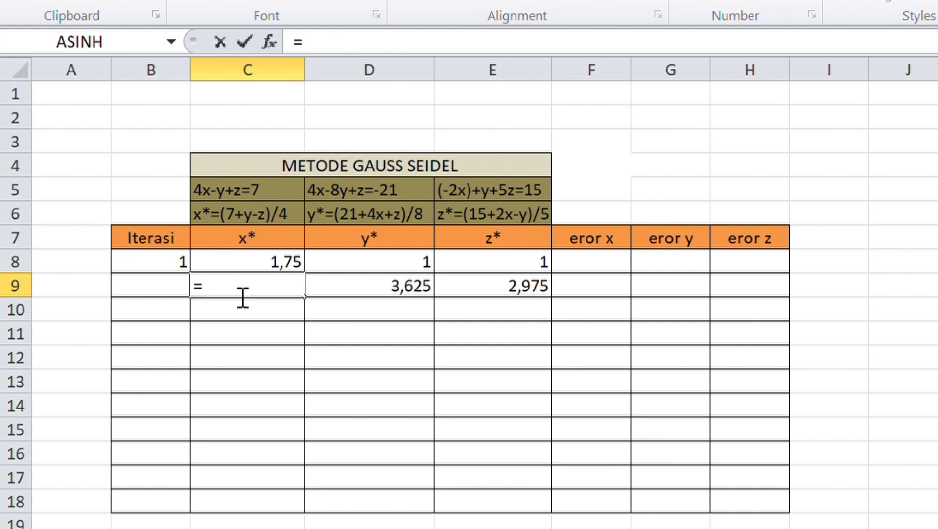
text((7+)
click(355, 297)
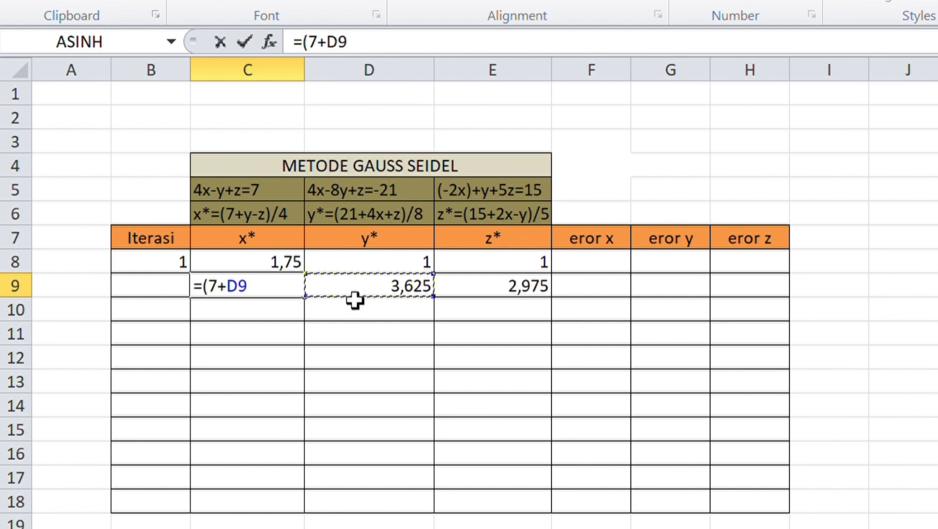
text(-)
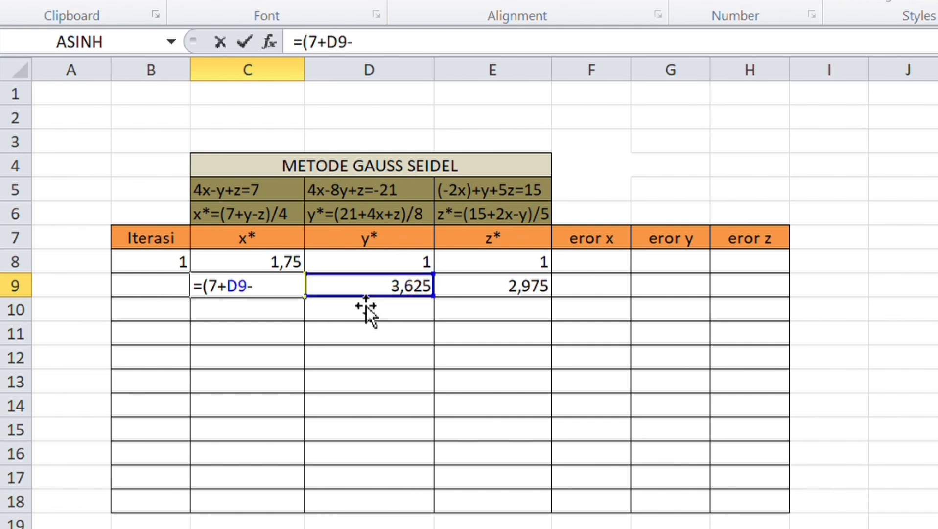
click(483, 293)
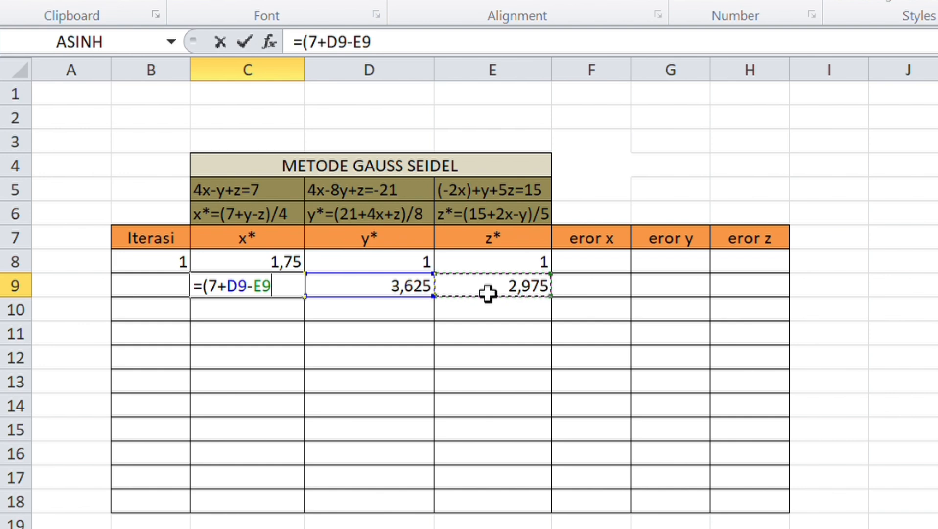
text()/4)
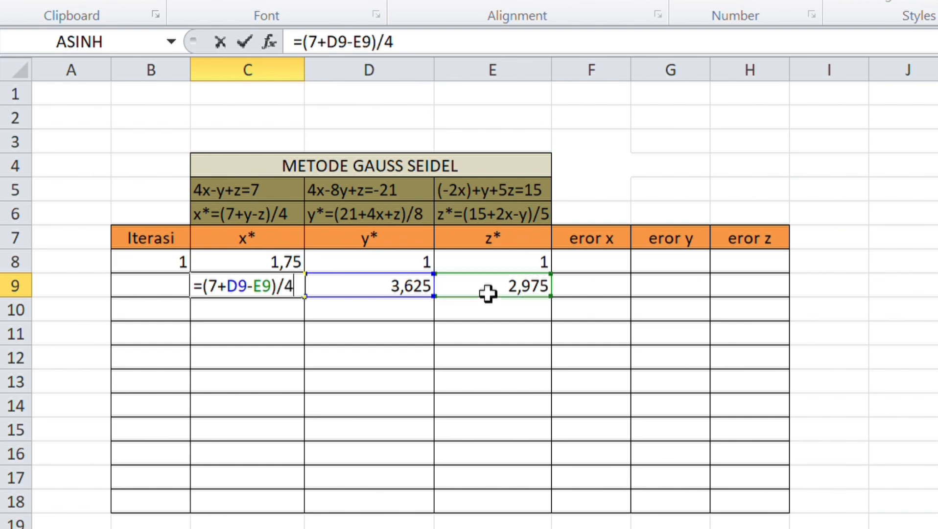
key(Return)
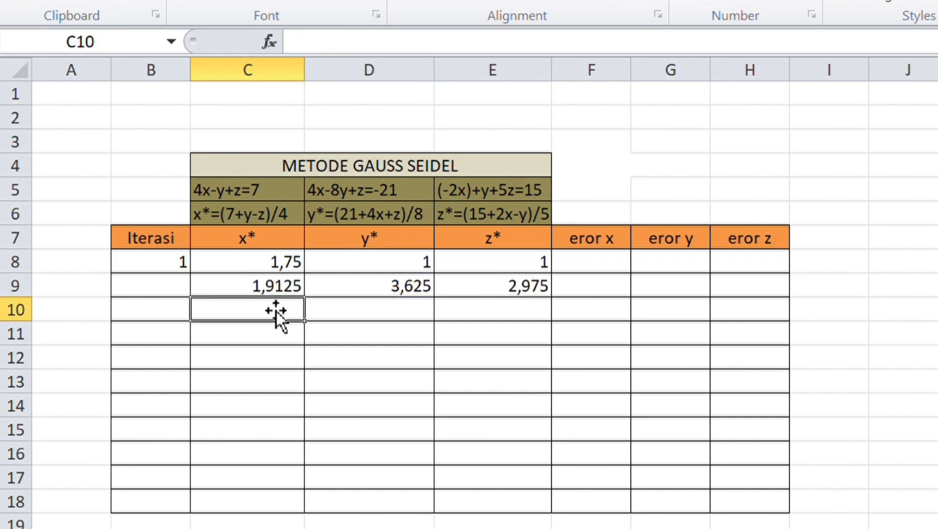
- Fill the x*, y* and z* formulas from row 9 down through row 13
click(258, 288)
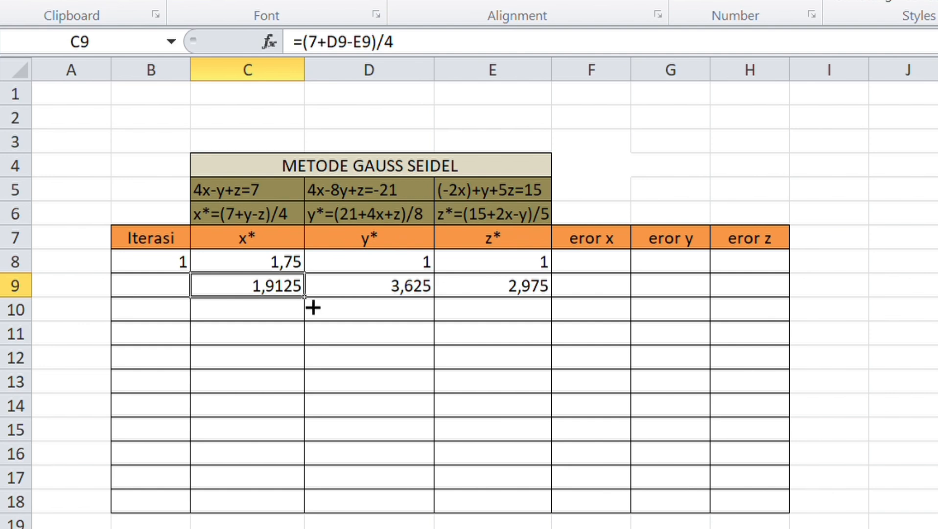
drag(312, 308, 309, 394)
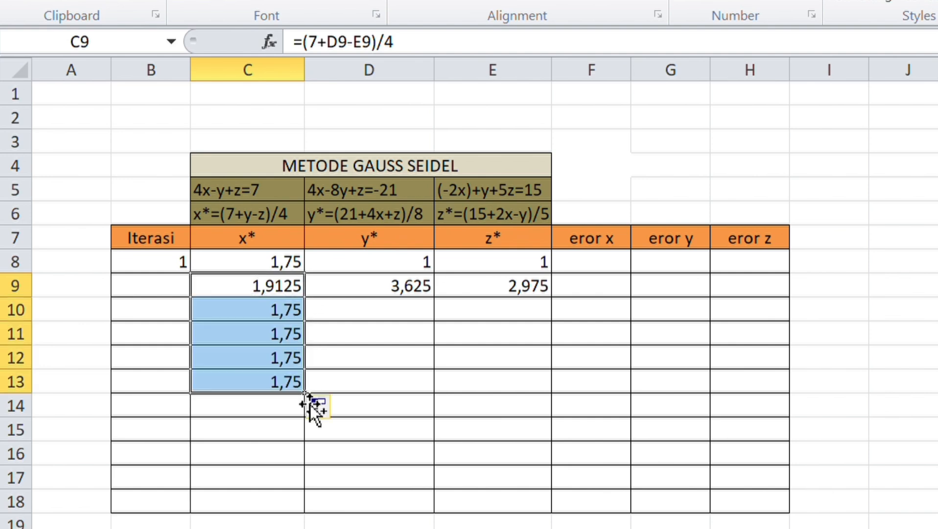
click(421, 287)
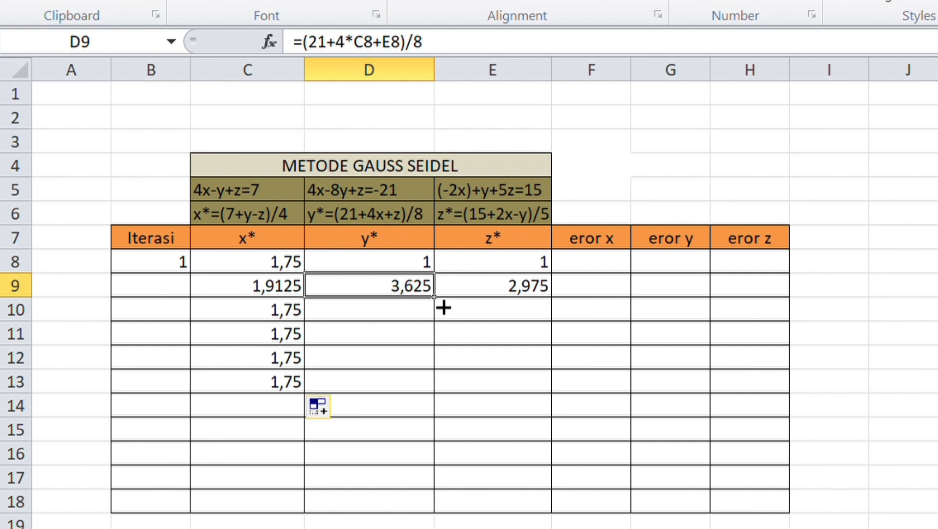
drag(442, 307, 445, 398)
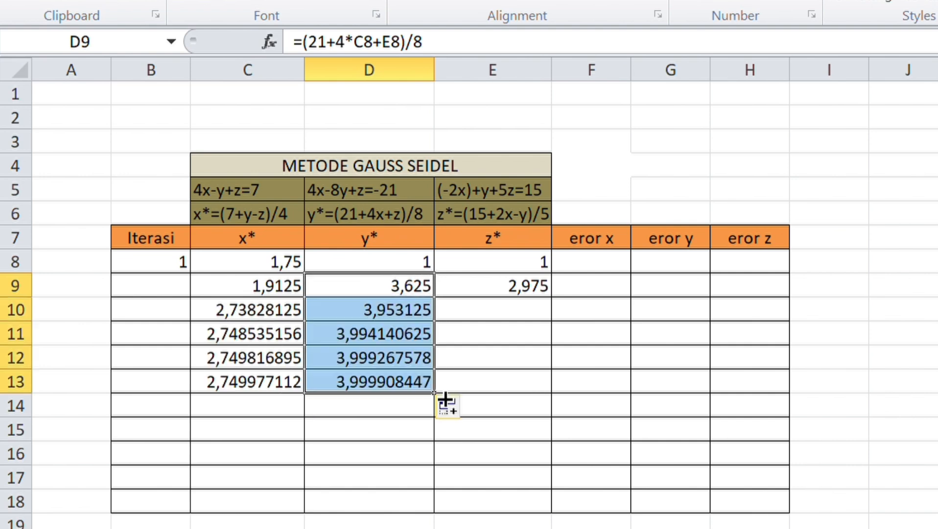
click(541, 299)
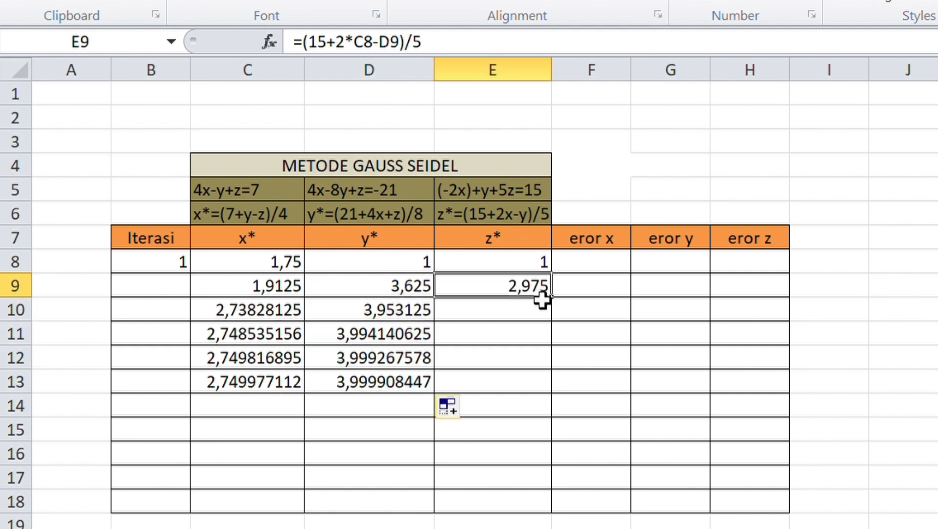
drag(552, 296, 562, 397)
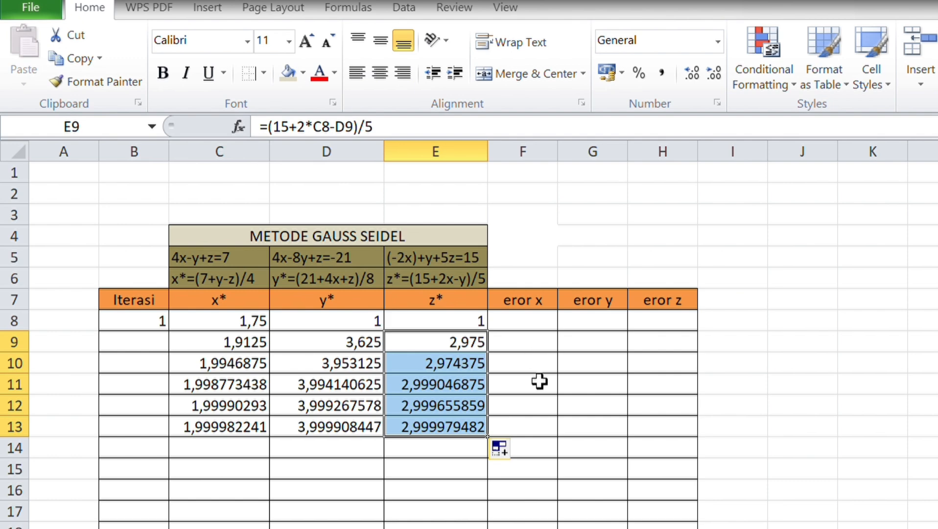
- Enter the eror x formula =ABS((C9-C8)/C9)*100% in cell F10
click(538, 372)
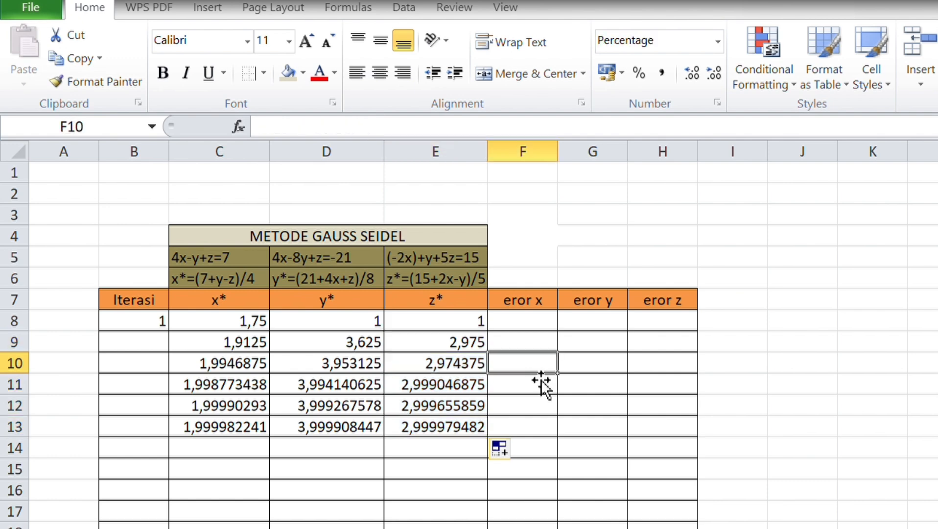
text(=)
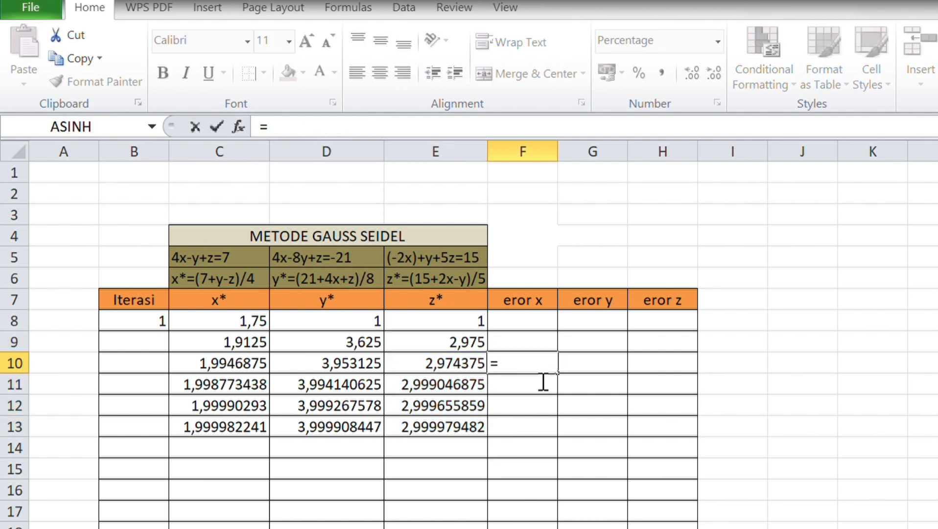
text(ab)
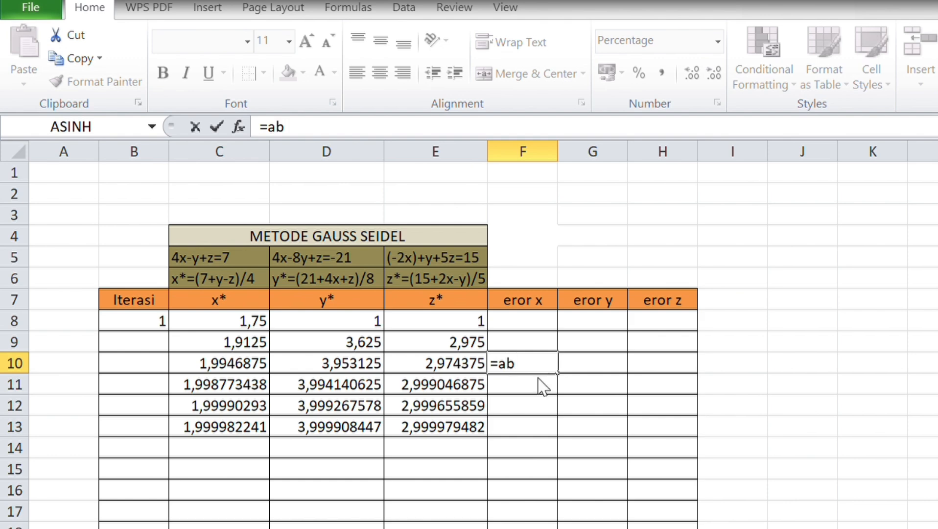
text(s)
key(Tab)
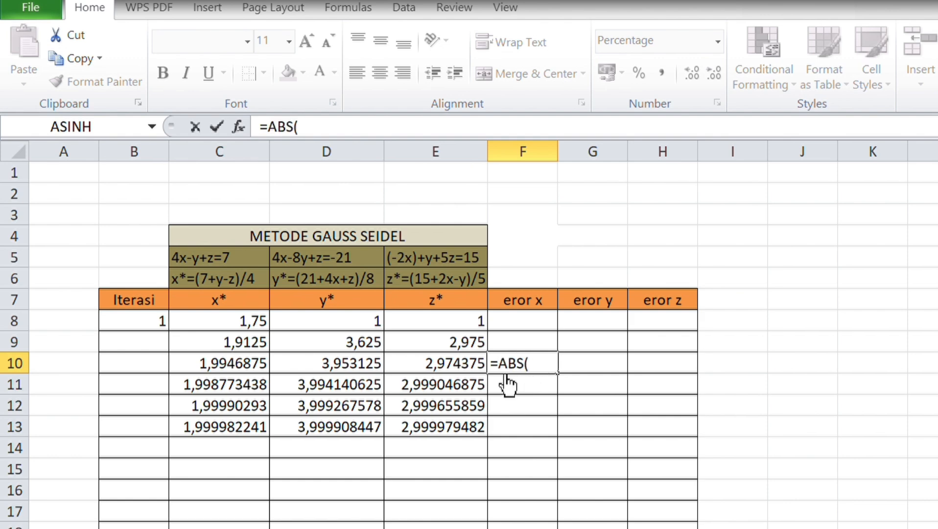
text(()
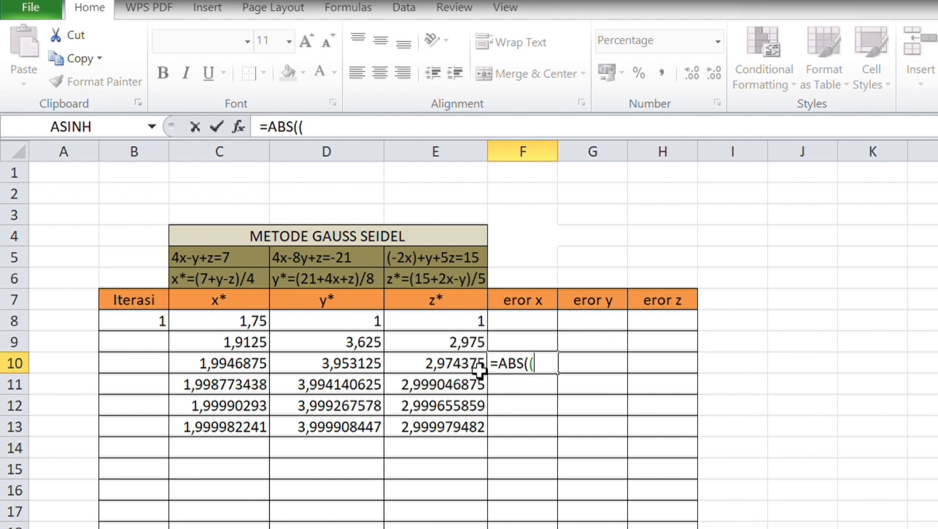
click(255, 351)
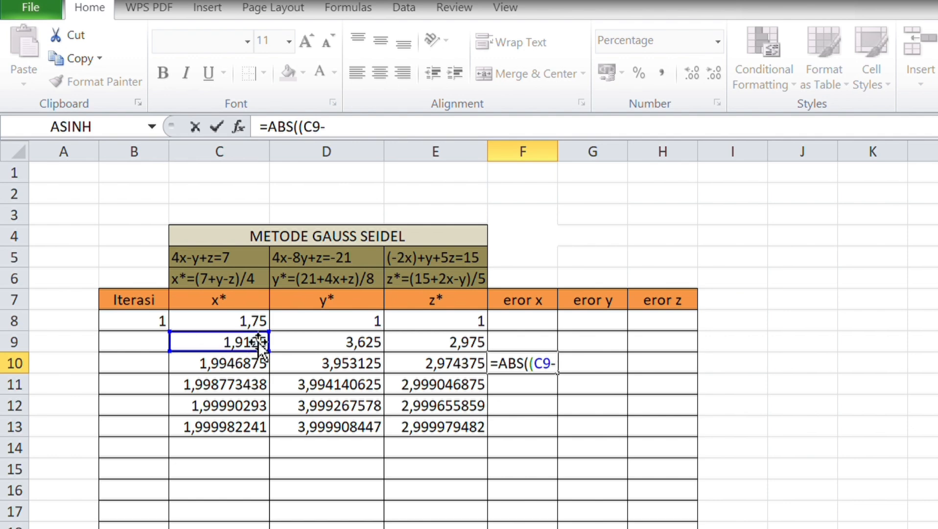
click(255, 324)
text())
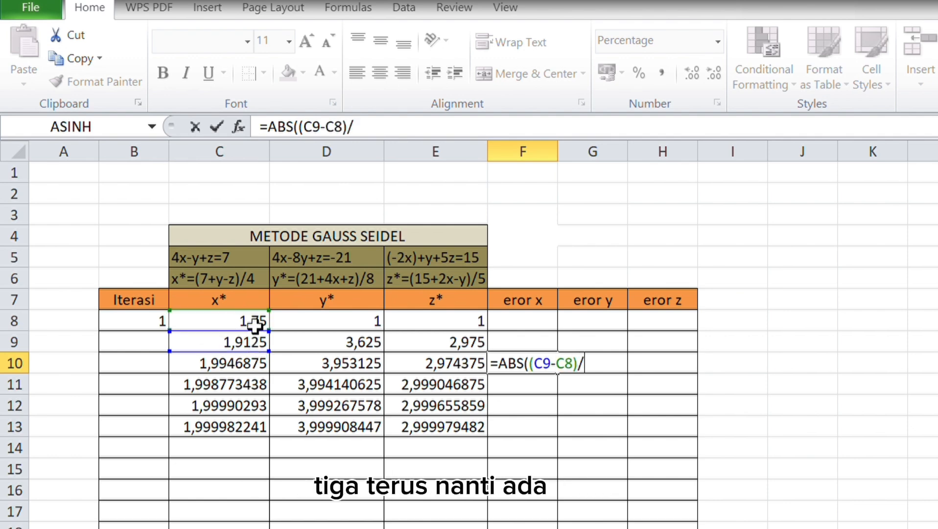
text(/)
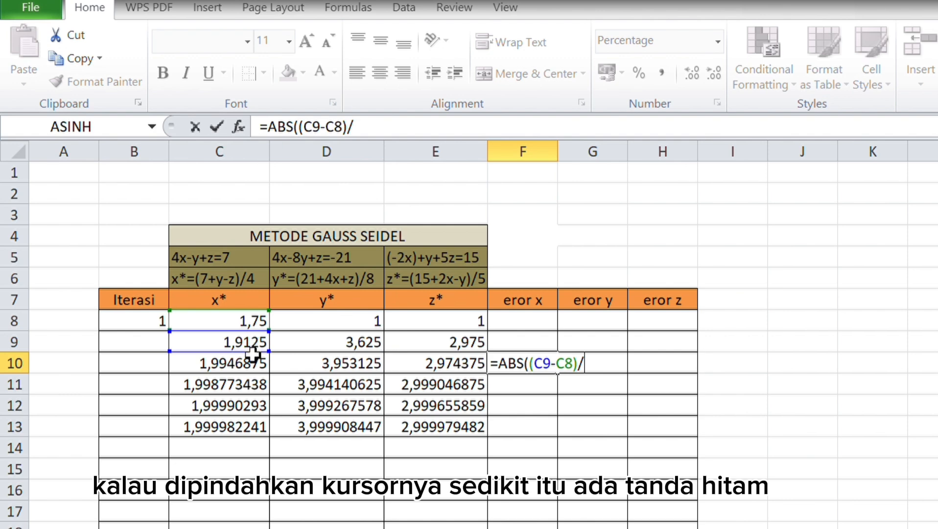
click(253, 348)
text()*)
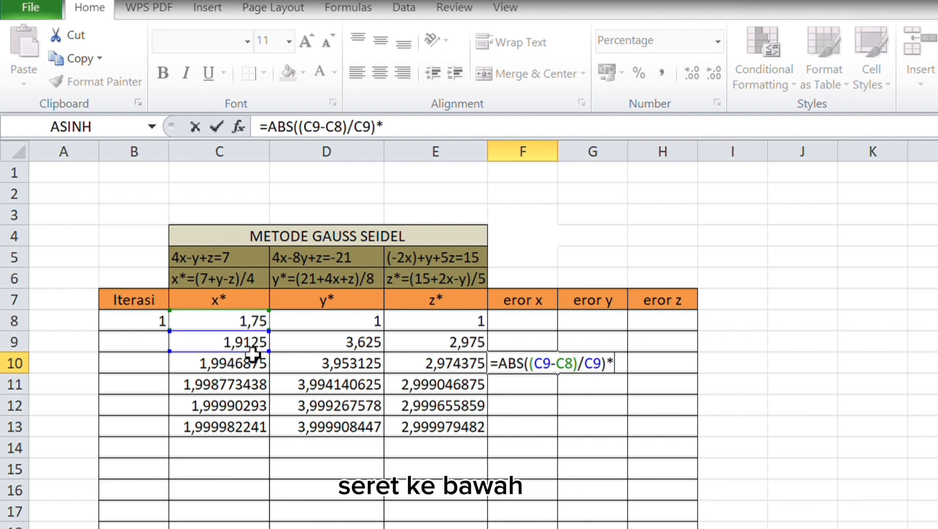
text(100)
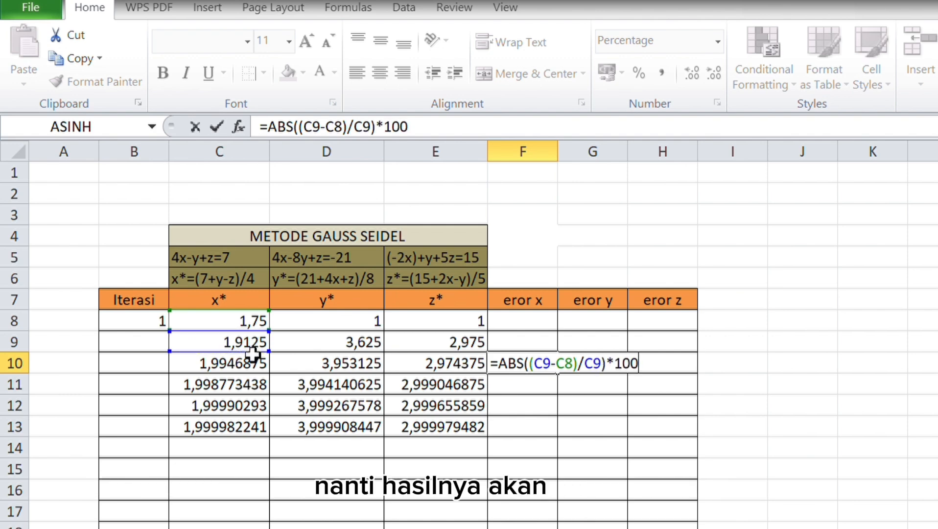
text(%)
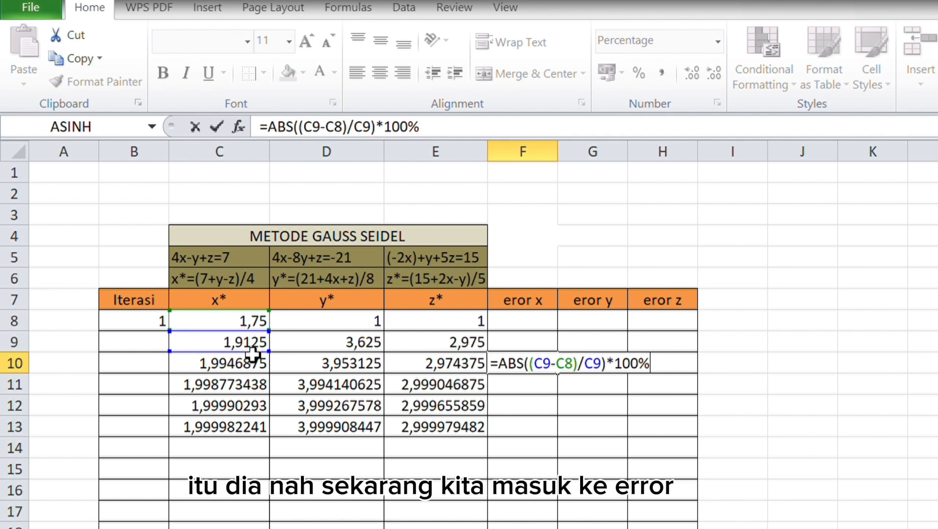
key(Return)
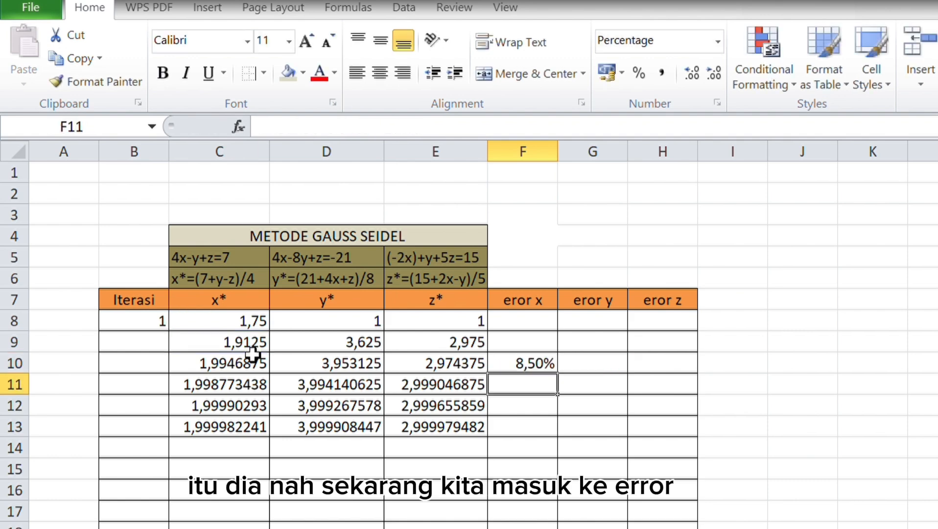
- Enter the eror y formula =ABS((D10-D9)/D10)*100% in cell G10
click(611, 371)
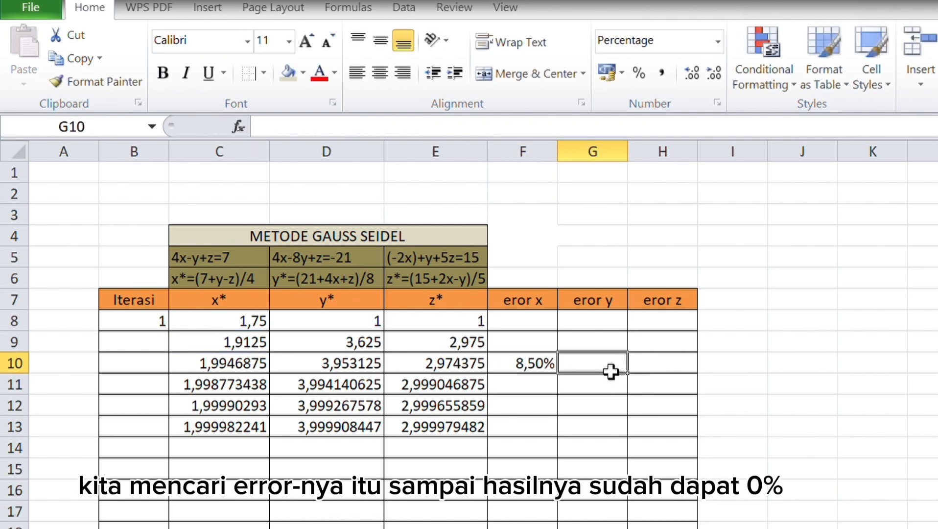
text(=a)
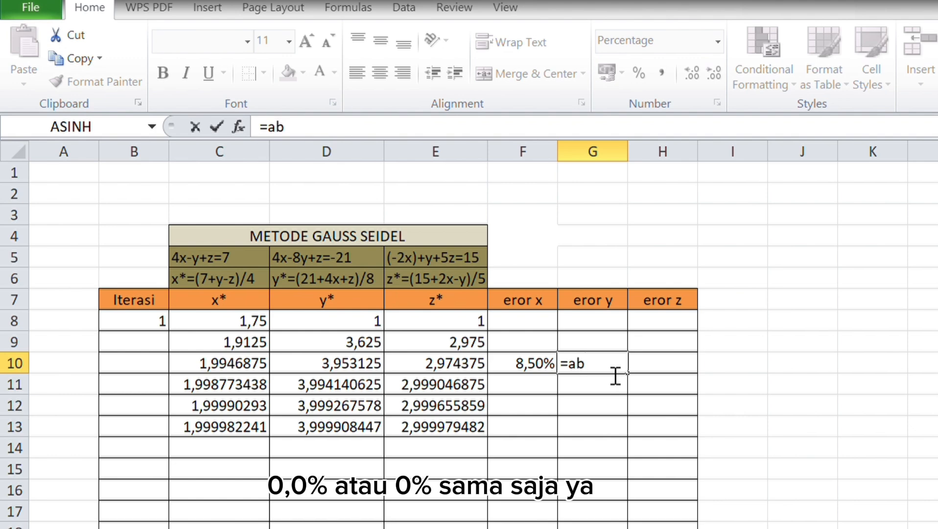
text(b)
key(Tab)
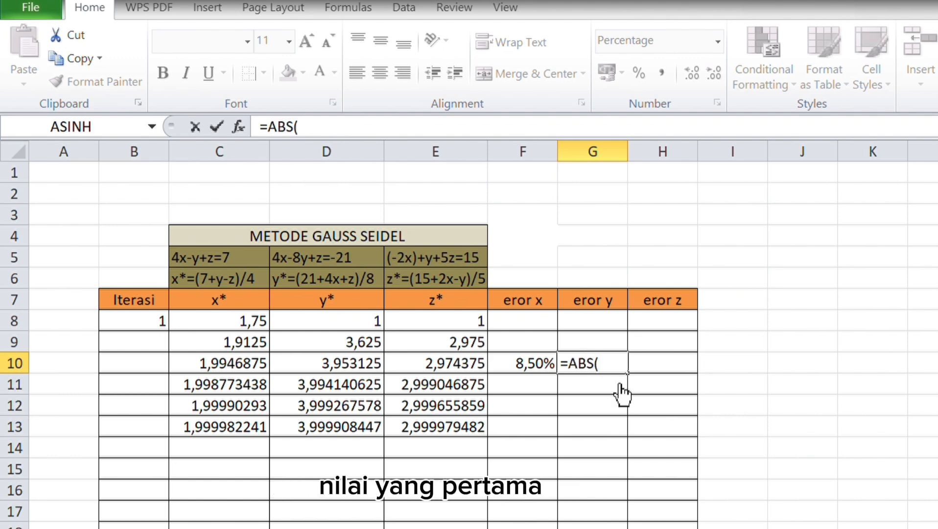
text(()
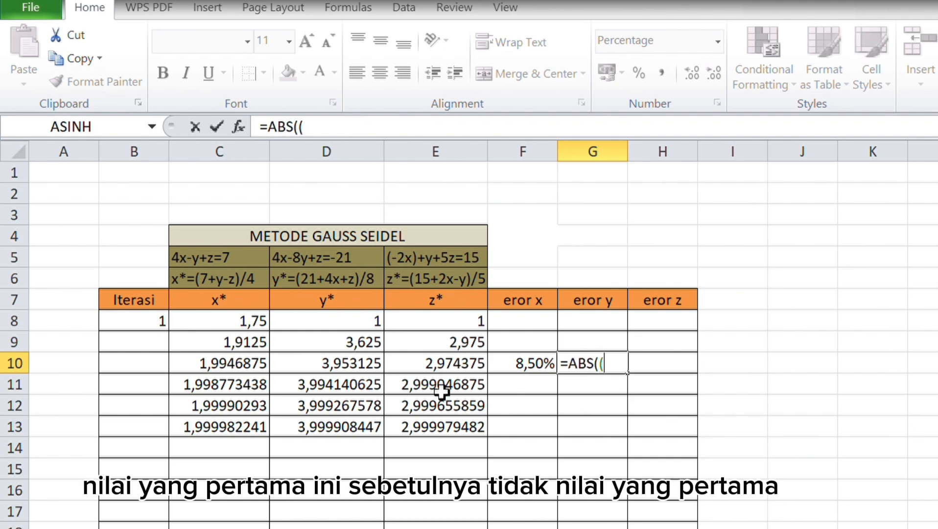
click(376, 371)
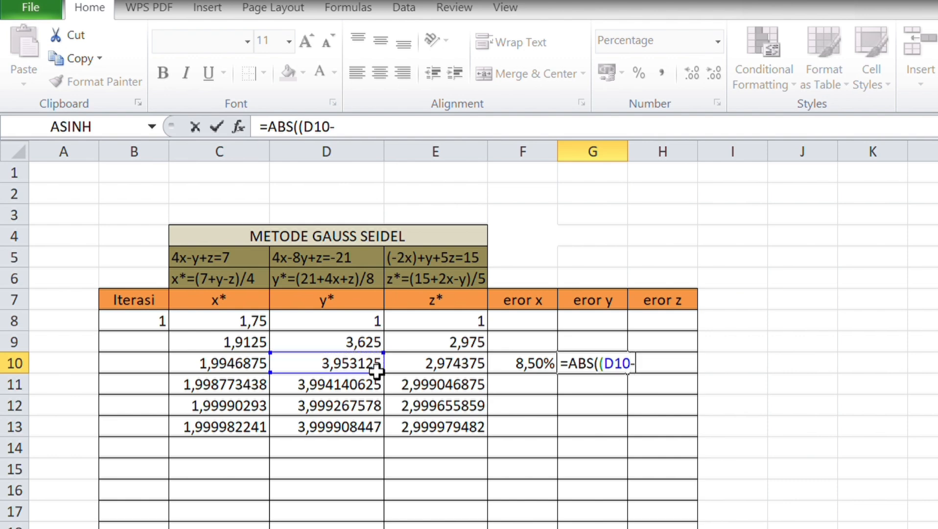
text(-)
click(370, 348)
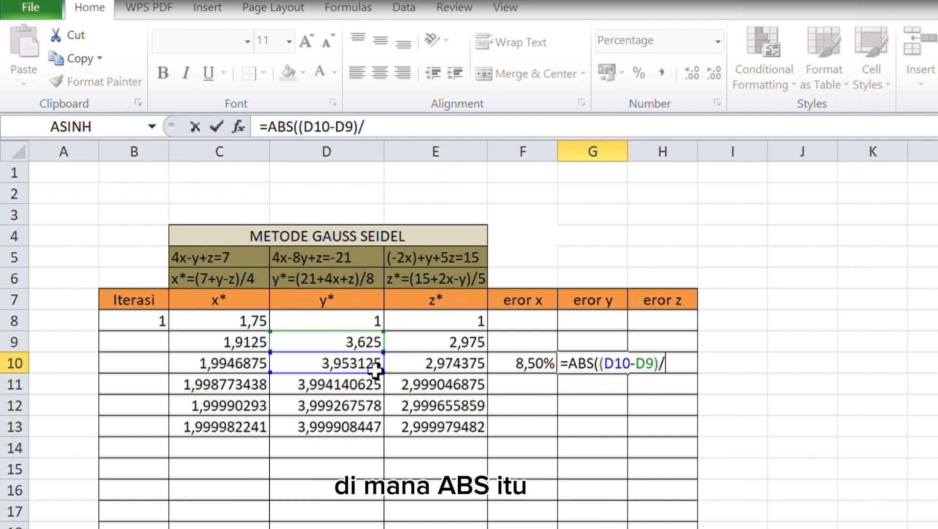
click(374, 367)
text())
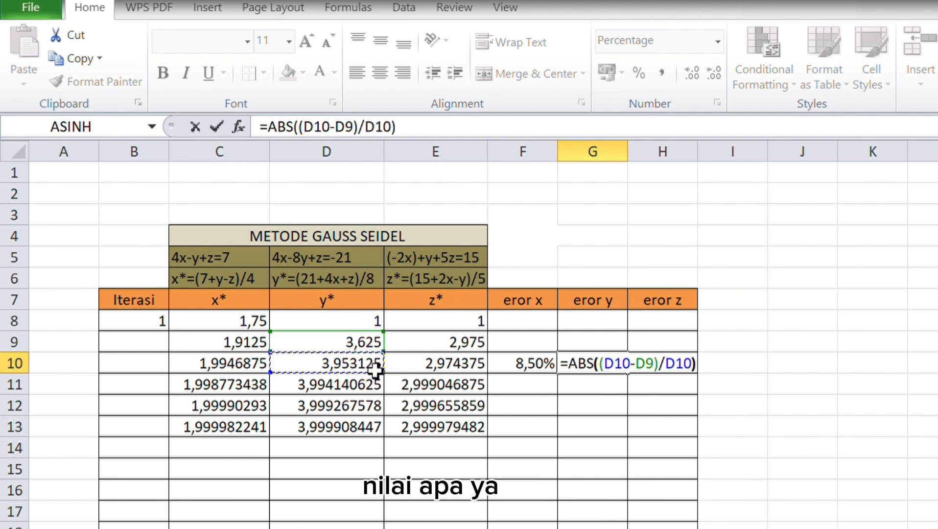
text(*)
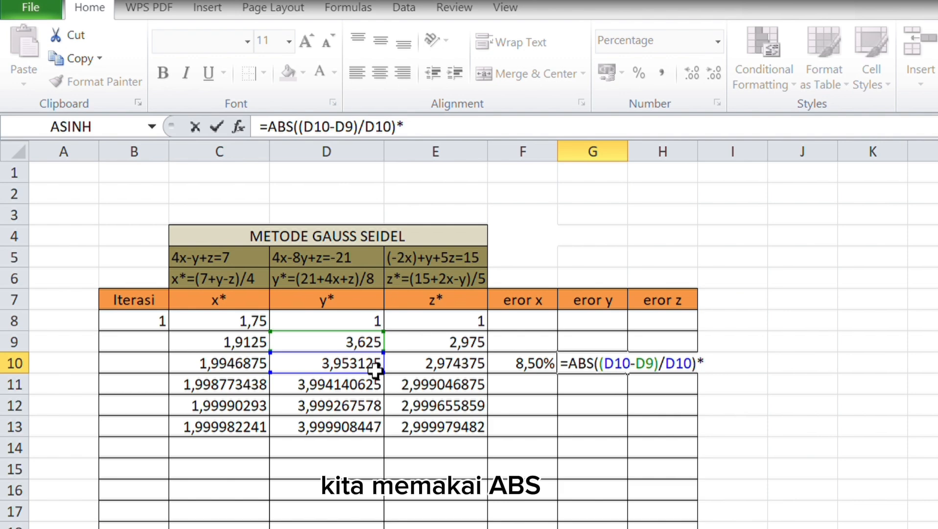
text(100)
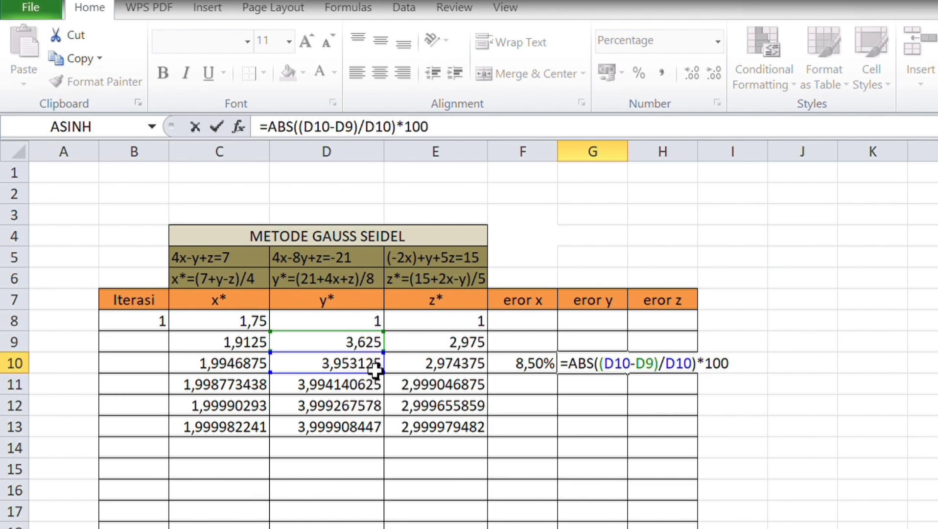
text(%)
key(Return)
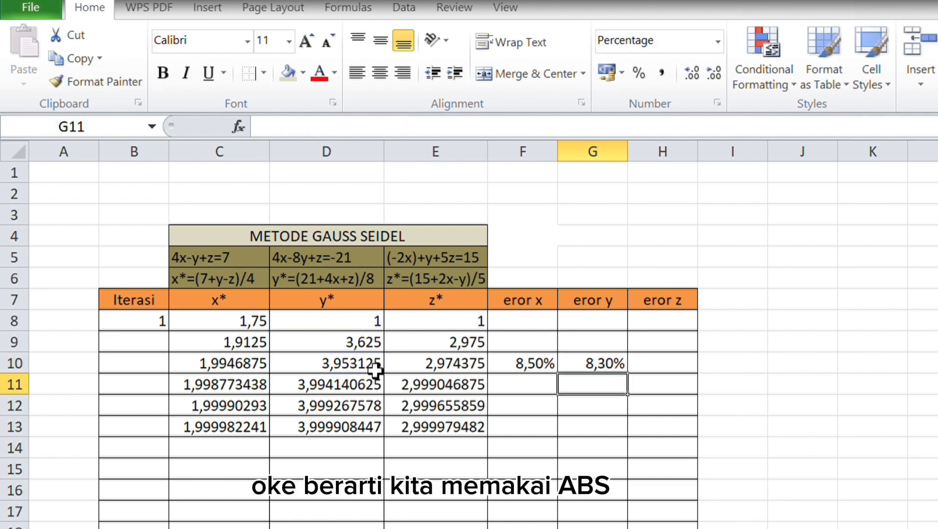
- Enter the eror z formula =ABS((E10-E9)/E10)*100% in cell H10
click(658, 366)
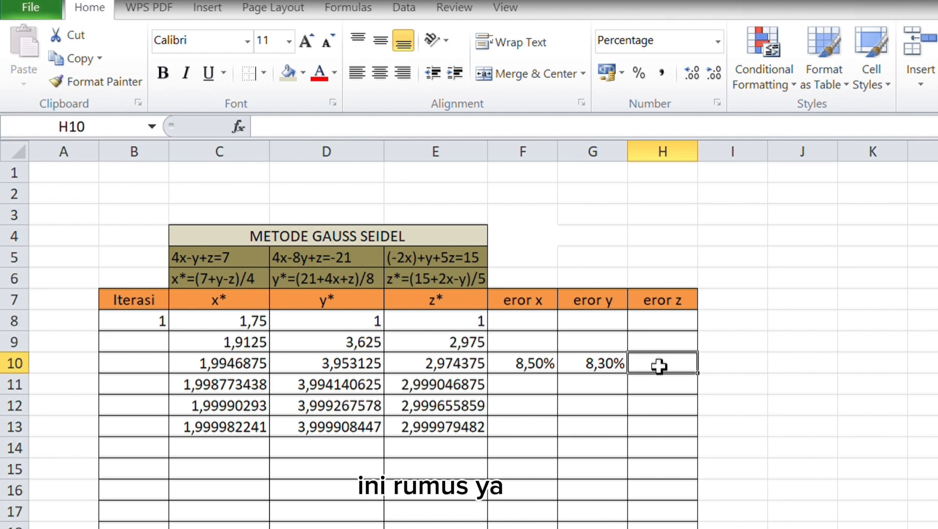
text(=)
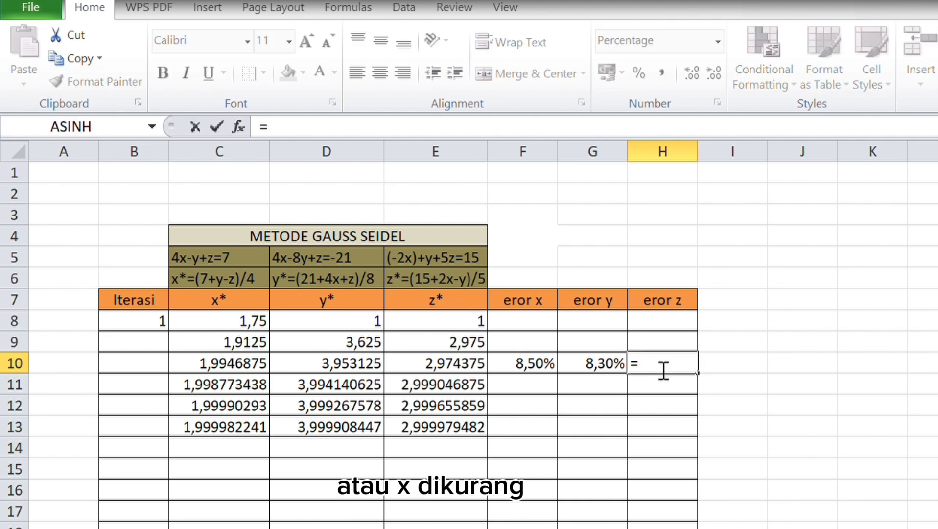
text(ab)
double_click(675, 387)
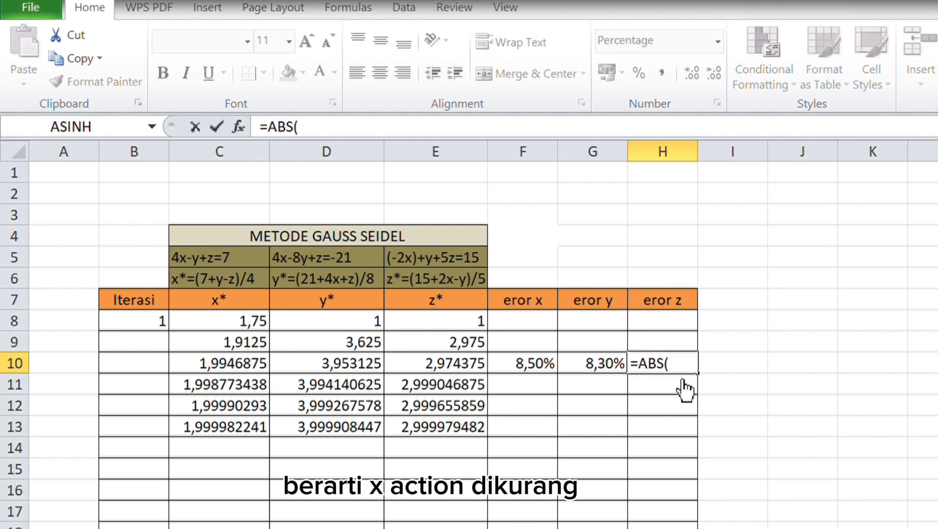
text(()
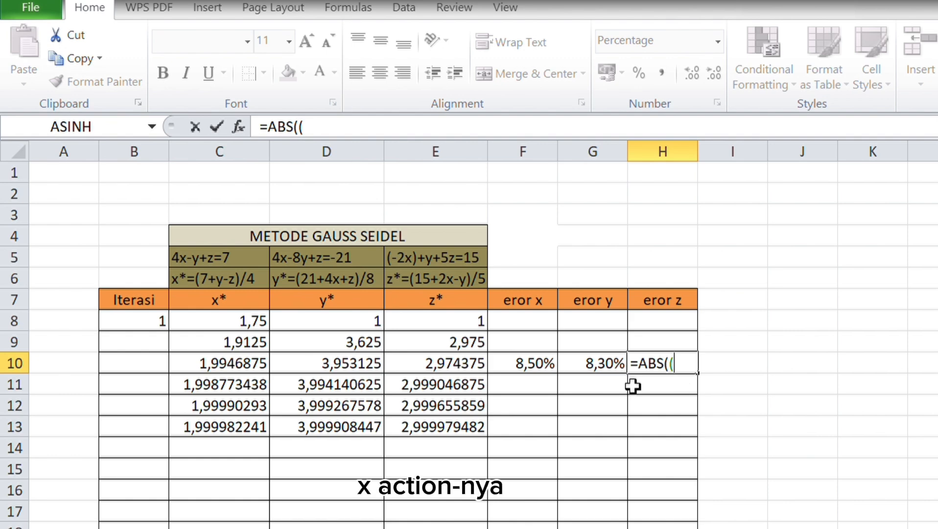
click(477, 371)
text(-)
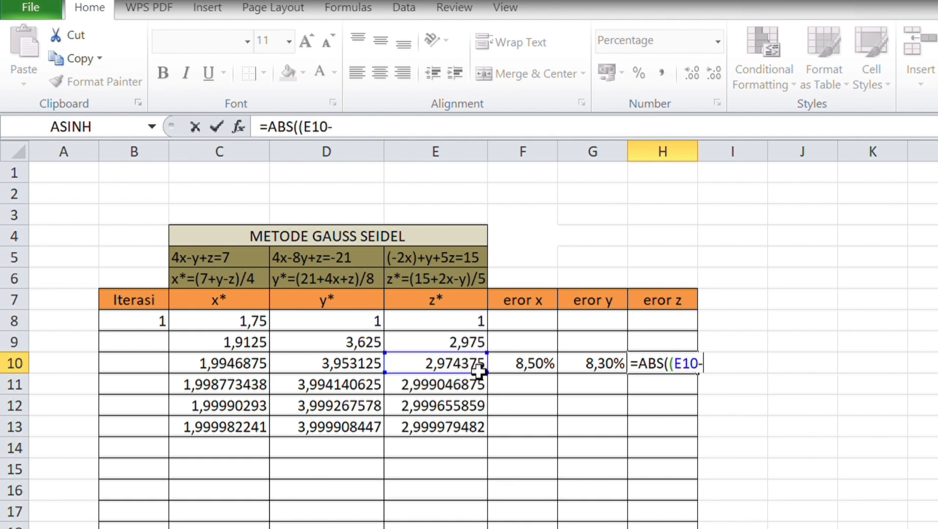
click(476, 348)
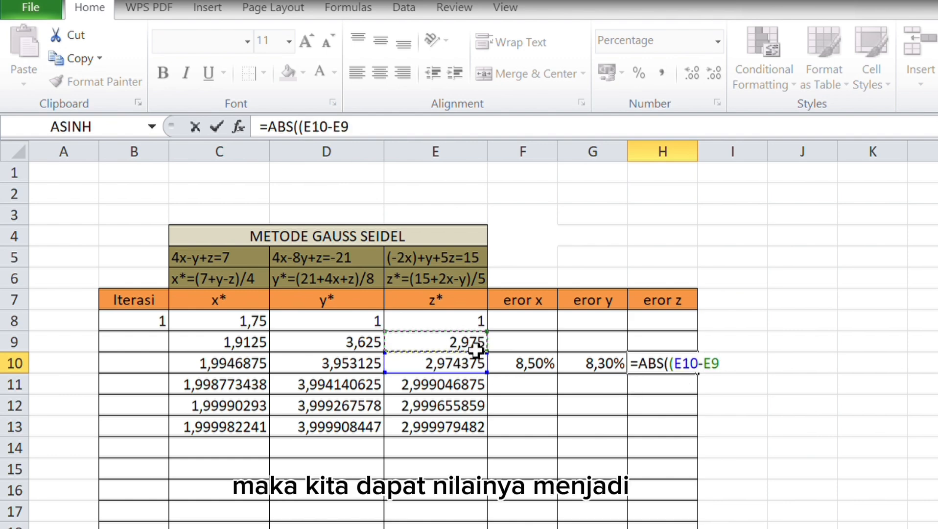
text()/)
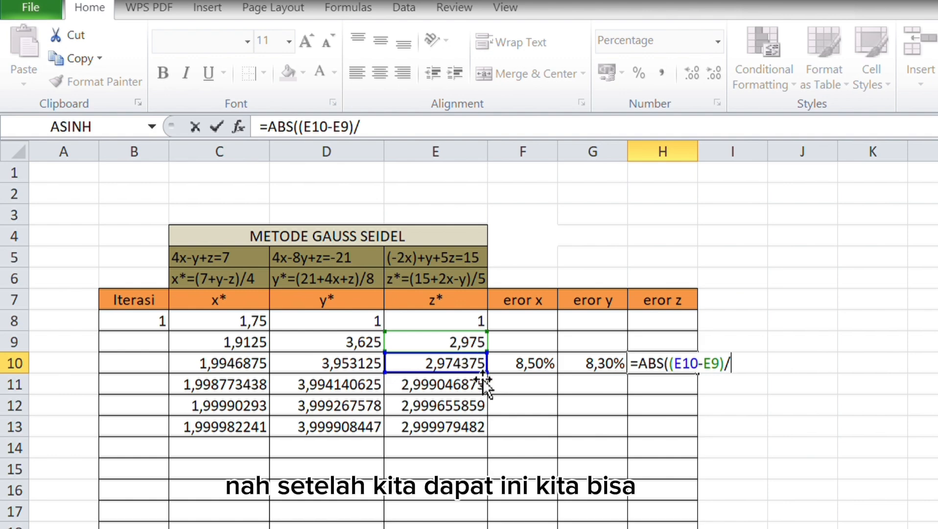
click(474, 368)
text()*)
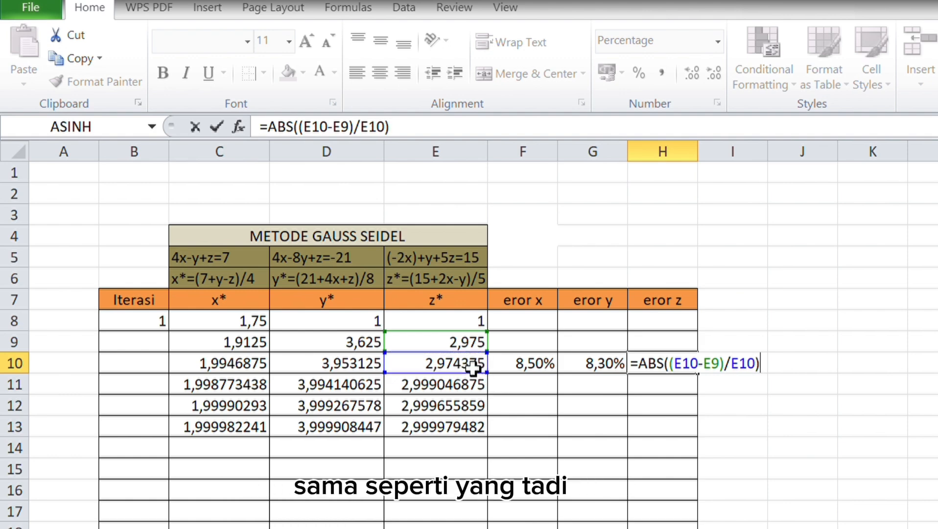
text(100)
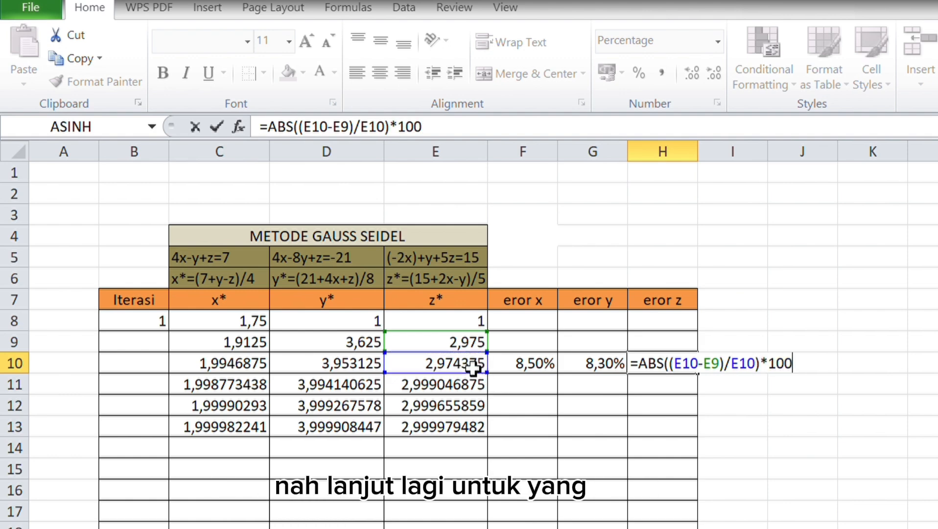
text(%)
key(Return)
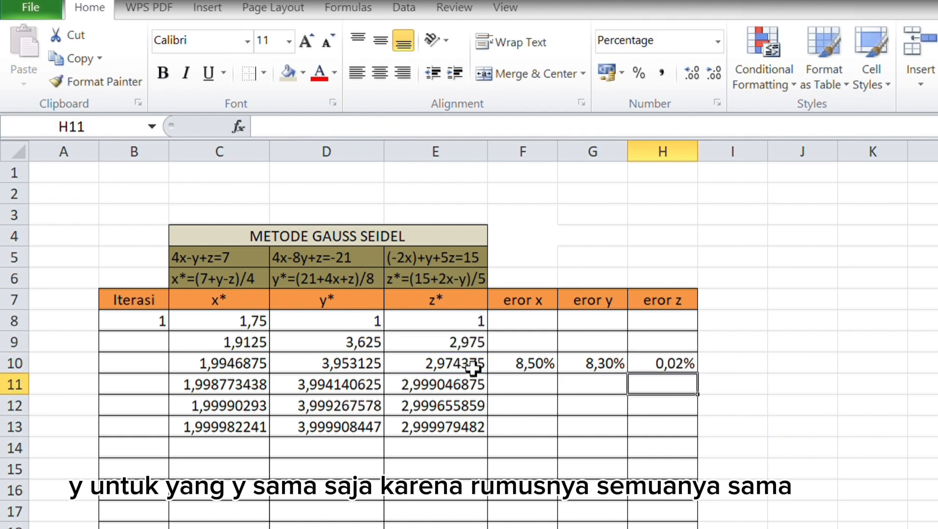
- Fill the eror x, eror y and eror z formulas from row 10 down through row 13
click(536, 367)
drag(563, 379, 564, 439)
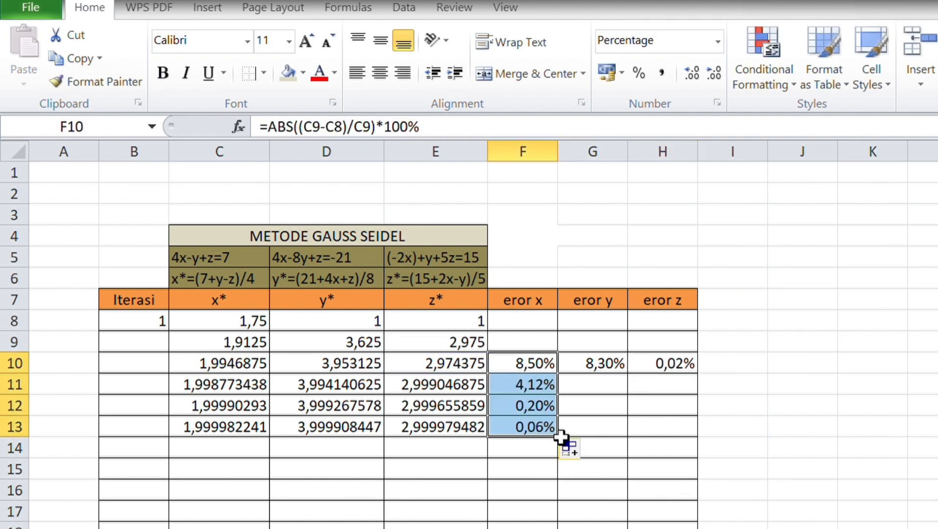
click(620, 370)
drag(639, 381, 636, 430)
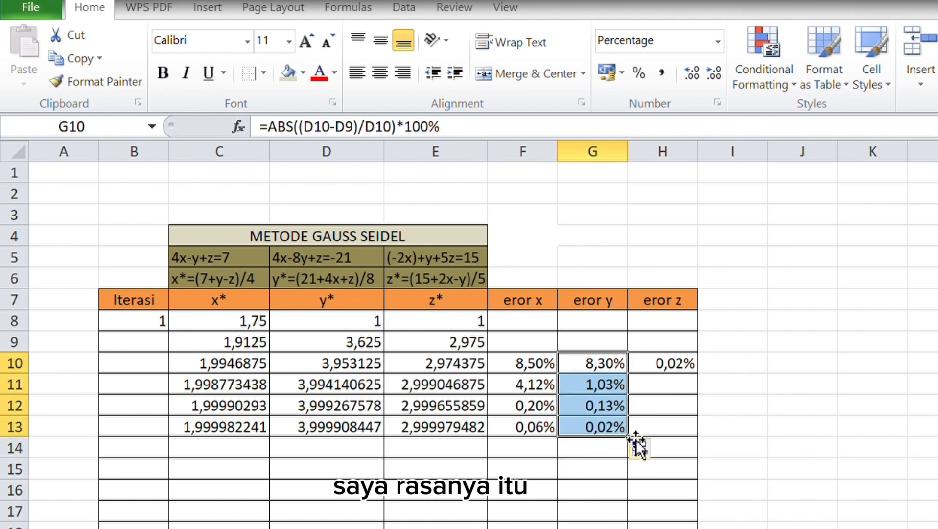
click(675, 369)
drag(703, 382, 699, 435)
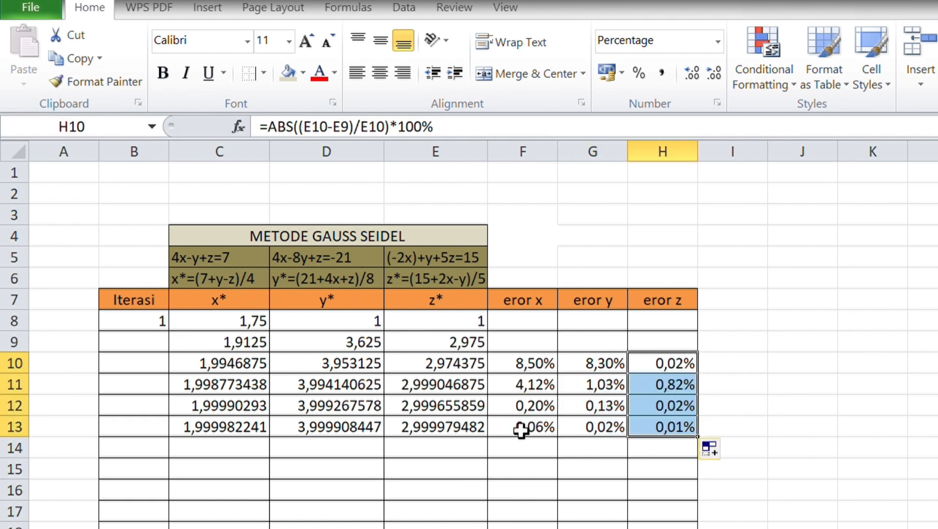
- Extend the x*, y* and z* formulas from row 13 into row 14
click(259, 431)
drag(277, 451, 274, 471)
click(380, 435)
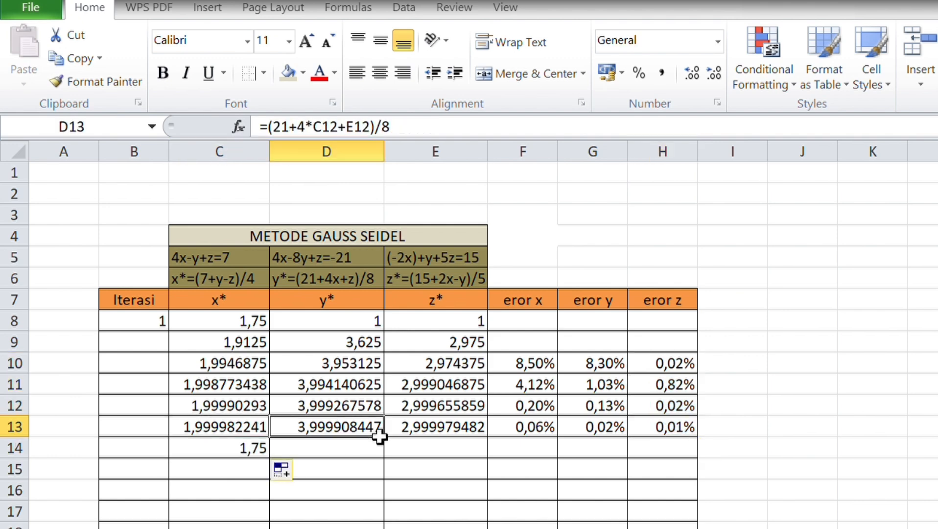
drag(390, 447, 392, 469)
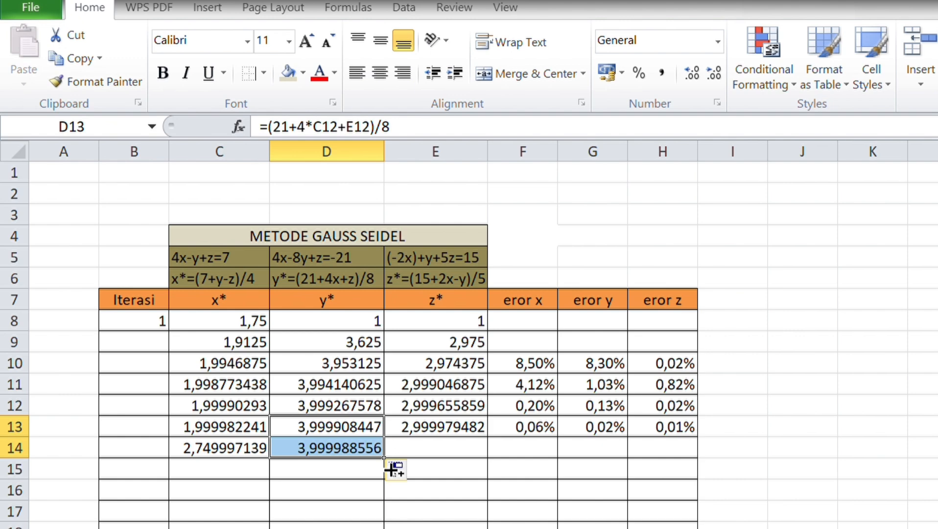
click(434, 433)
drag(496, 444, 494, 470)
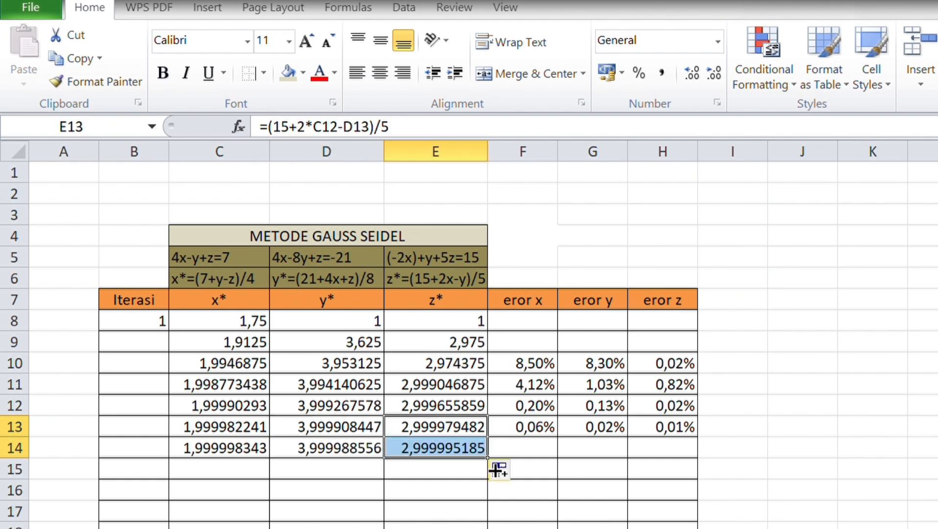
- Extend the eror x, eror y and eror z formulas from row 13 into row 14
click(533, 438)
drag(557, 444, 571, 462)
click(616, 435)
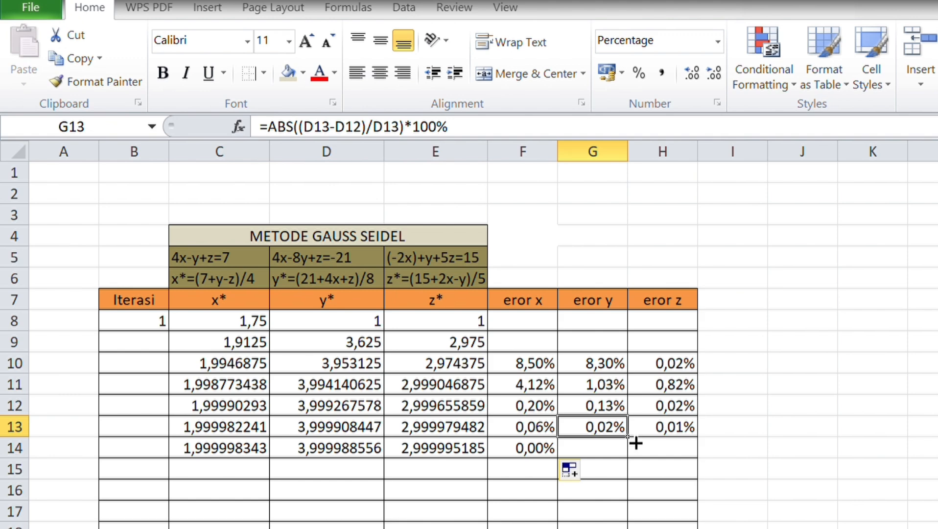
drag(636, 443, 634, 465)
click(680, 434)
drag(697, 437, 706, 461)
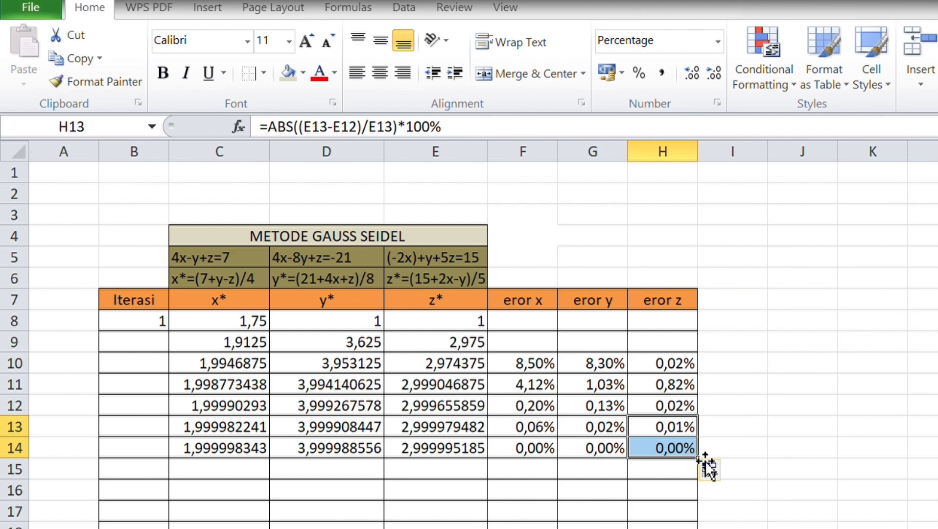
- Enter iteration number 2 in cell B9 of the Iterasi column
click(163, 347)
text(2)
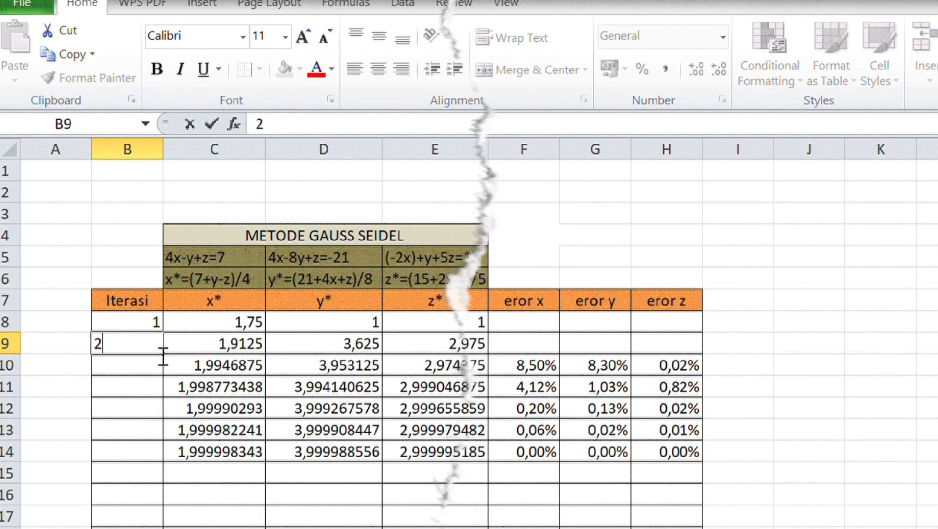